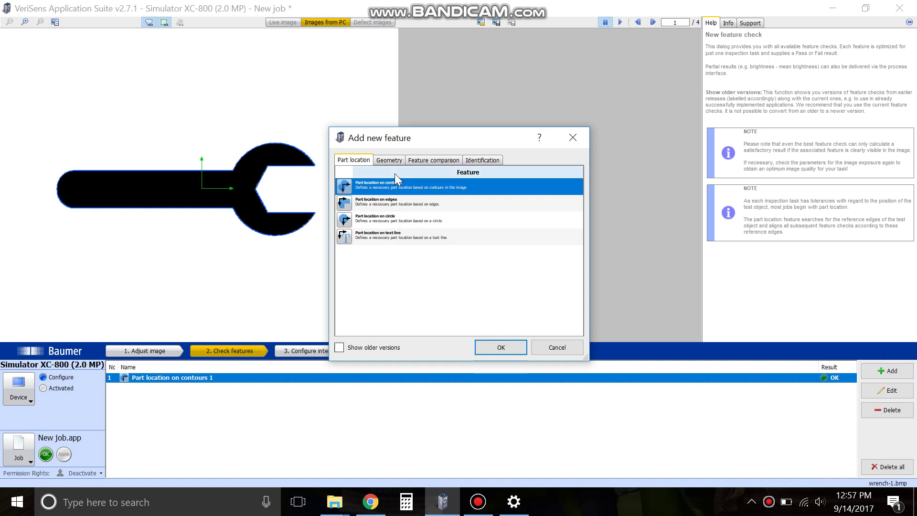
{"action": "left_click", "coordinate": [390, 160]}
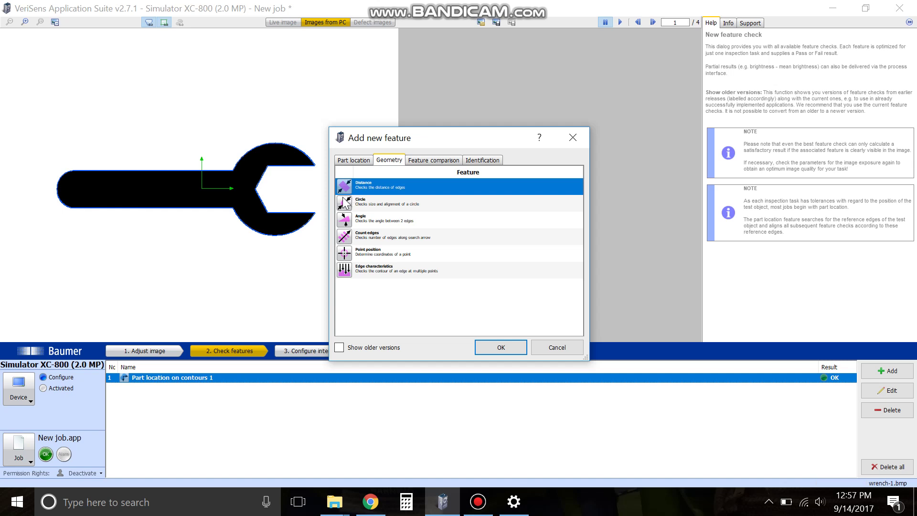
{"action": "left_click", "coordinate": [359, 160]}
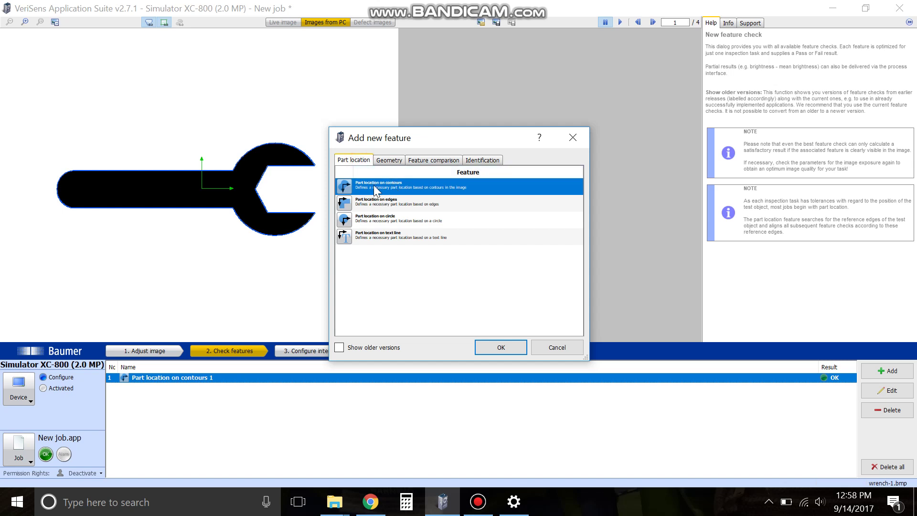
{"action": "left_click", "coordinate": [558, 348]}
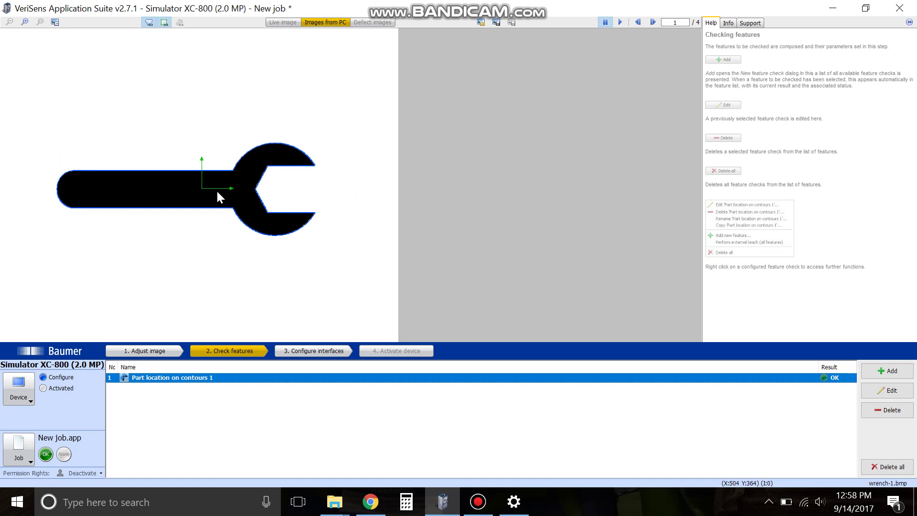
Step: Review the contour model of the existing part location check and cycle through the four wrench images to examine how it tracks the part
{"action": "double_click", "coordinate": [206, 379]}
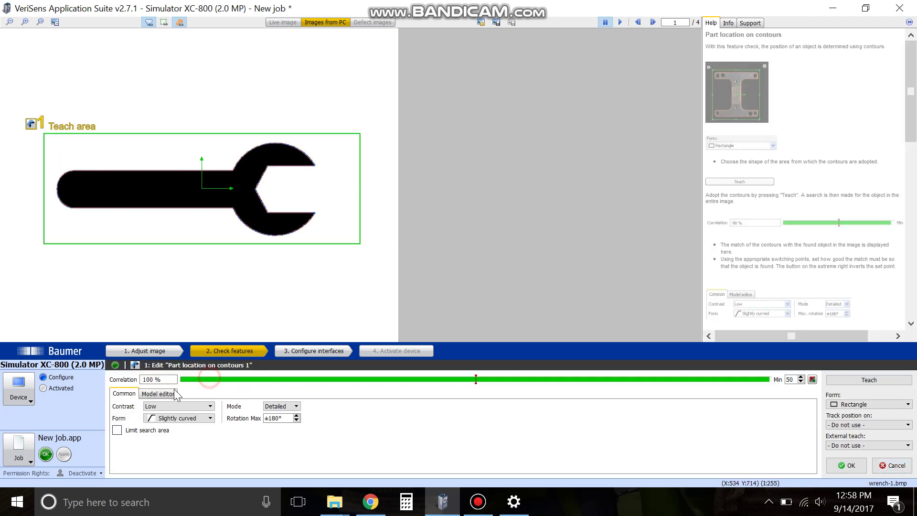
{"action": "left_click", "coordinate": [164, 392]}
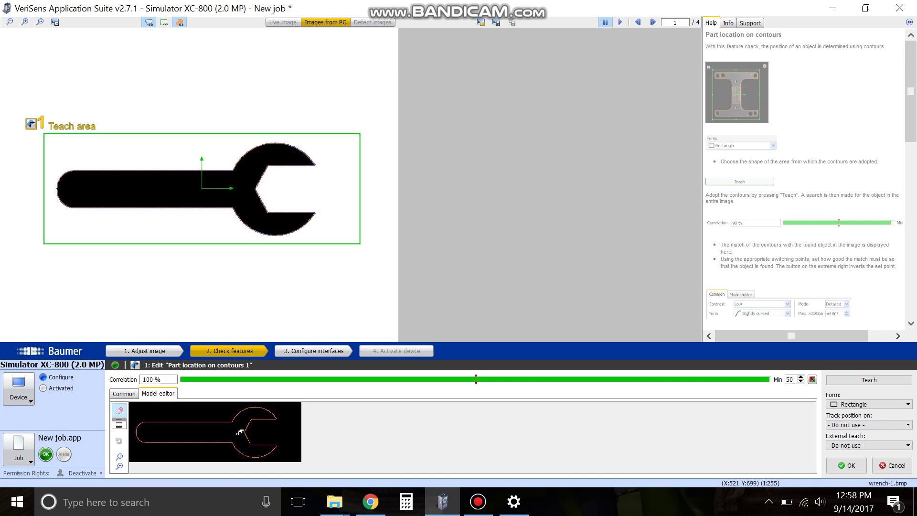
{"action": "left_click", "coordinate": [652, 23]}
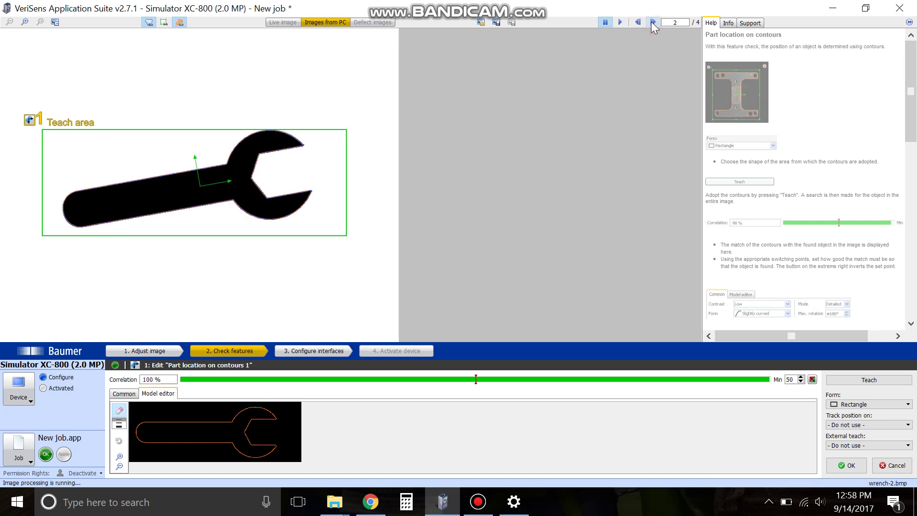
{"action": "left_click", "coordinate": [653, 22]}
{"action": "left_click", "coordinate": [653, 22]}
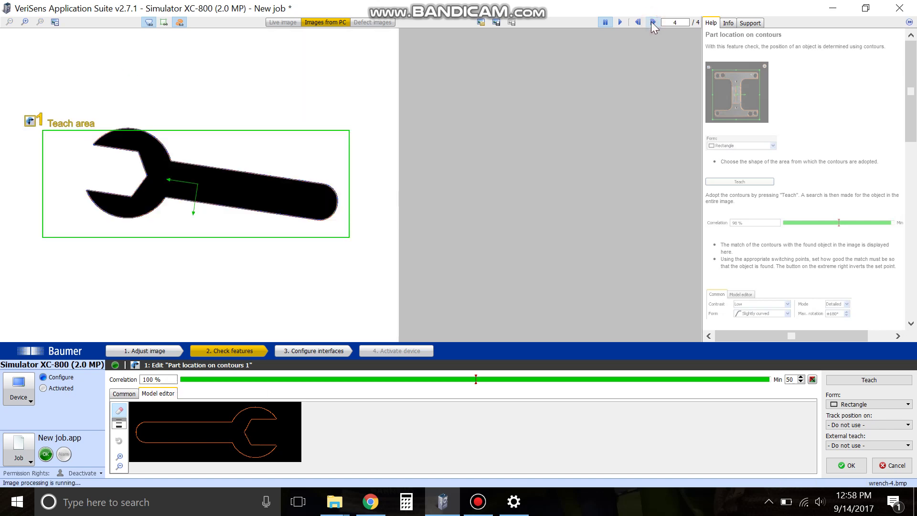
{"action": "left_click", "coordinate": [652, 23]}
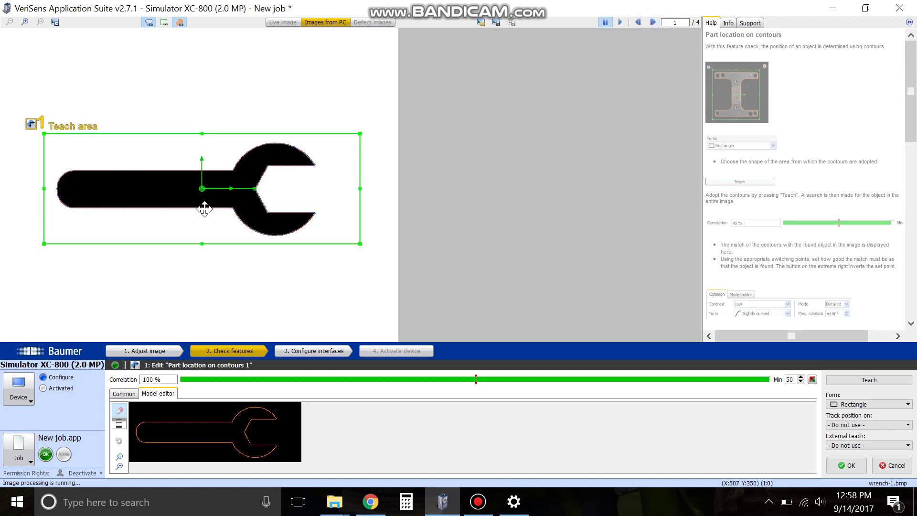
{"action": "left_click", "coordinate": [653, 23]}
{"action": "left_click", "coordinate": [652, 23]}
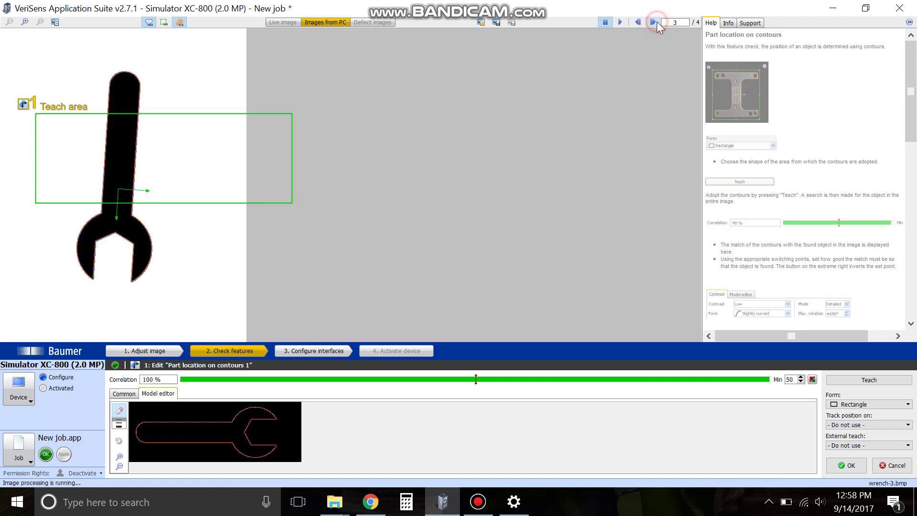
{"action": "left_click", "coordinate": [653, 22]}
{"action": "left_click", "coordinate": [653, 23]}
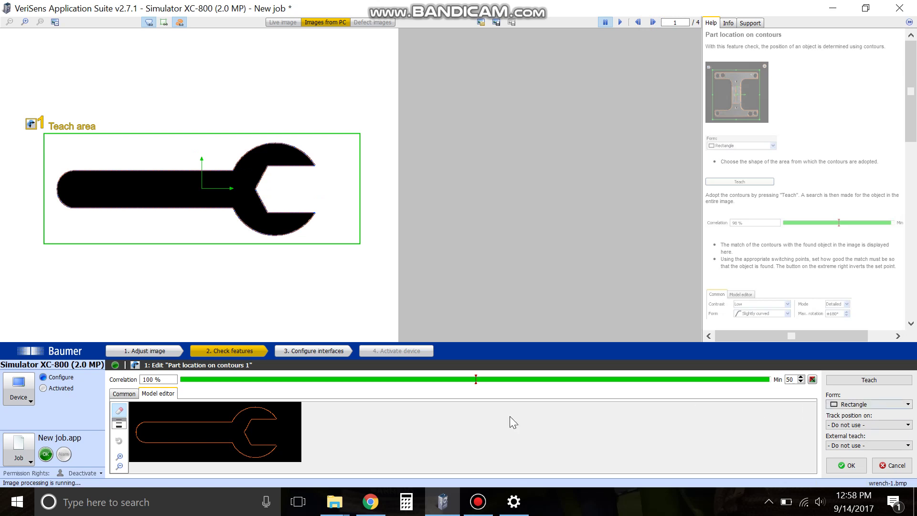
{"action": "left_click", "coordinate": [889, 465]}
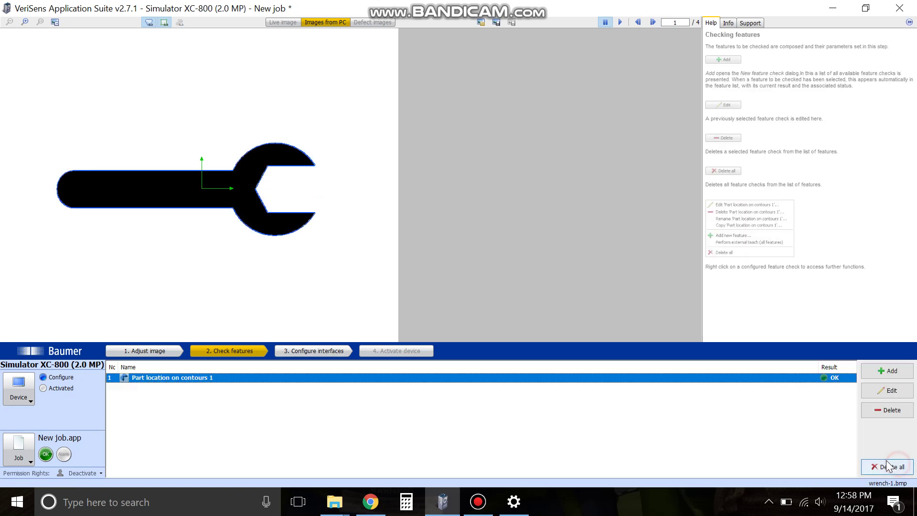
Step: Add a Distance feature check with one search line across the upper edge of the wrench handle and another across its lower edge
{"action": "left_click", "coordinate": [883, 371]}
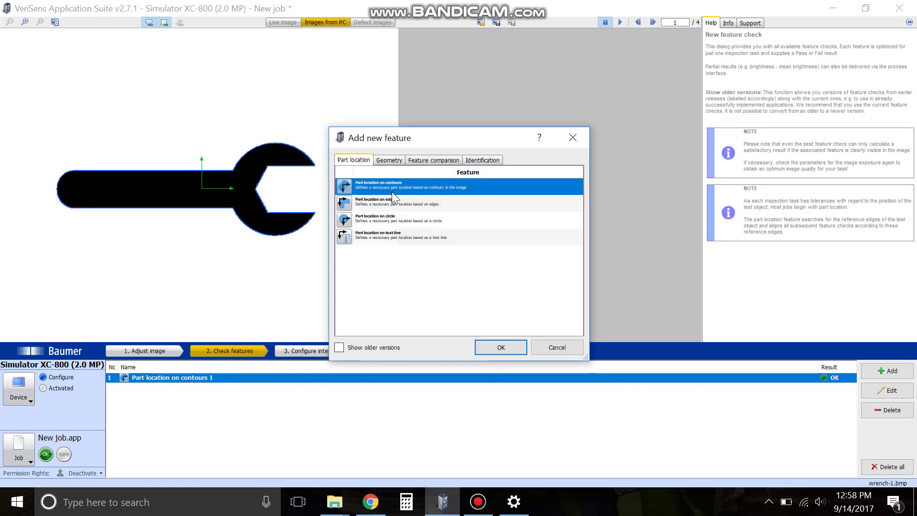
{"action": "left_click", "coordinate": [392, 160]}
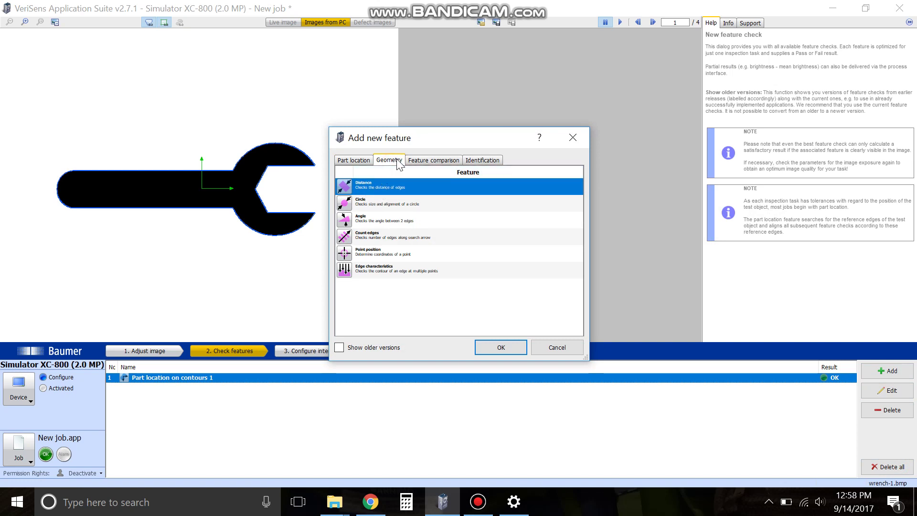
{"action": "double_click", "coordinate": [379, 190]}
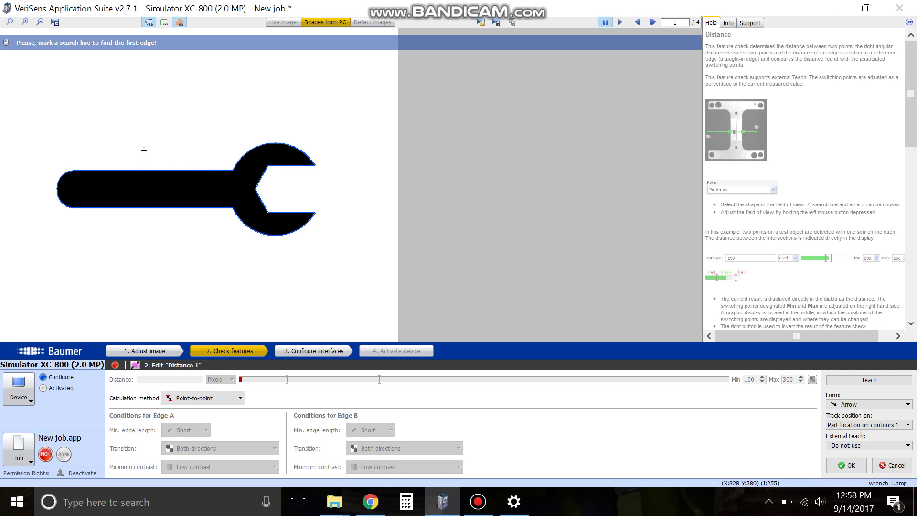
{"action": "left_click_drag", "start_coordinate": [144, 151], "coordinate": [144, 188]}
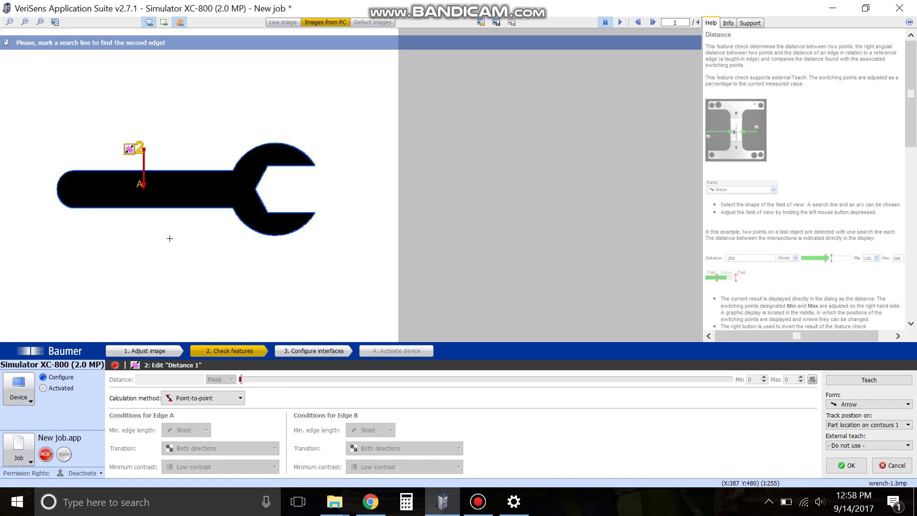
{"action": "left_click_drag", "start_coordinate": [164, 230], "coordinate": [163, 190]}
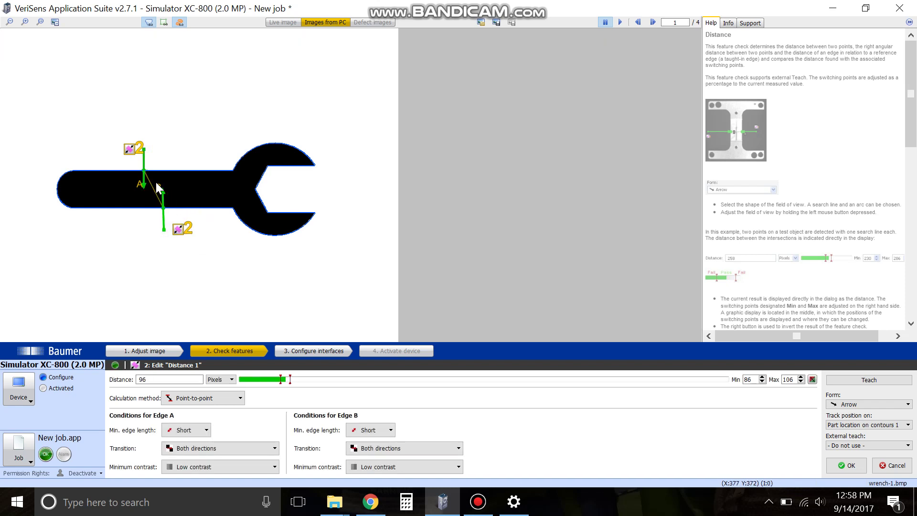
Step: Shift search line B slightly along the handle toward the jaw and set the calculation method to Rectangular distance
{"action": "left_click", "coordinate": [25, 23]}
{"action": "scroll", "coordinate": [350, 240], "scroll_direction": "up", "scroll_amount": 1}
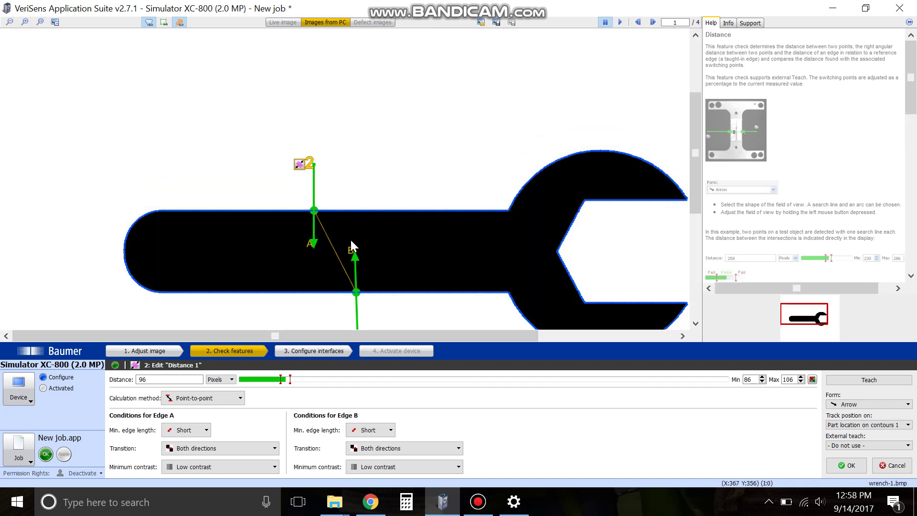
{"action": "scroll", "coordinate": [350, 237], "scroll_direction": "down", "scroll_amount": 1}
{"action": "scroll", "coordinate": [351, 224], "scroll_direction": "down", "scroll_amount": 1}
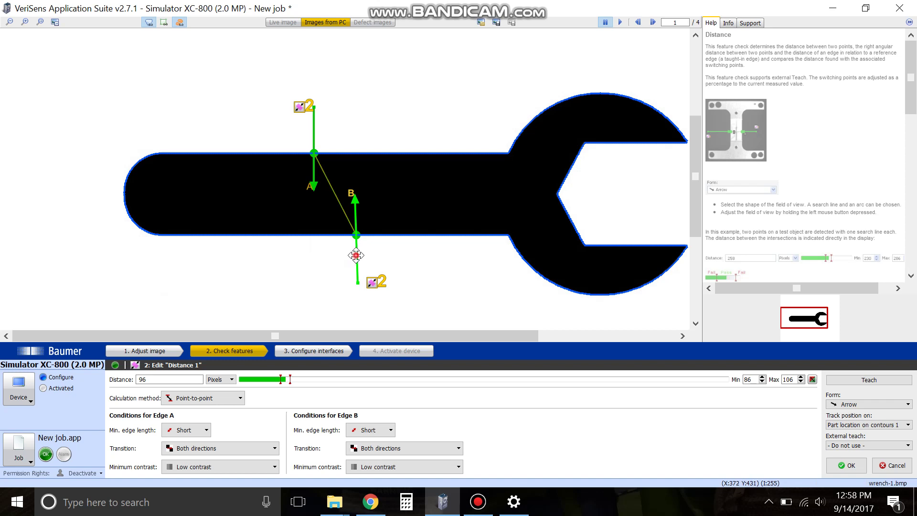
{"action": "mouse_move", "coordinate": [354, 253]}
{"action": "left_mouse_down"}
{"action": "mouse_move", "coordinate": [267, 251]}
{"action": "mouse_move", "coordinate": [429, 262]}
{"action": "mouse_move", "coordinate": [371, 257]}
{"action": "left_mouse_up"}
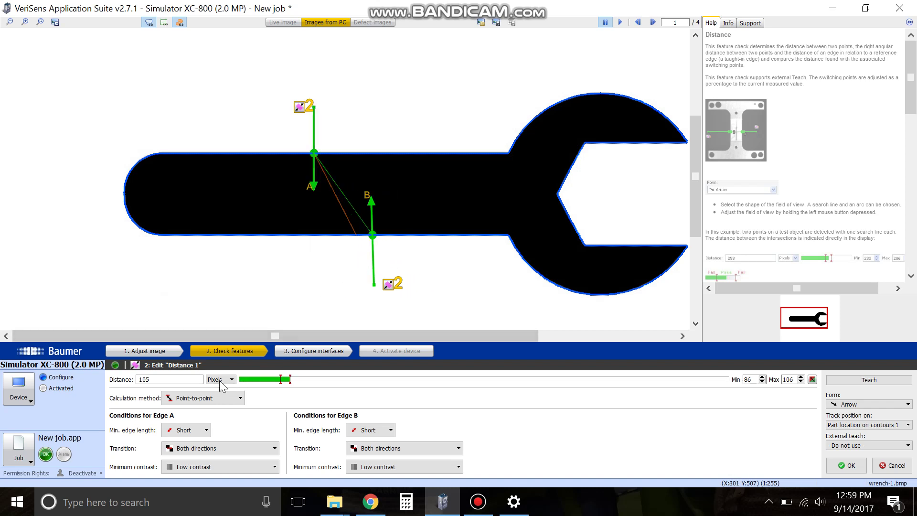
{"action": "left_click", "coordinate": [213, 399]}
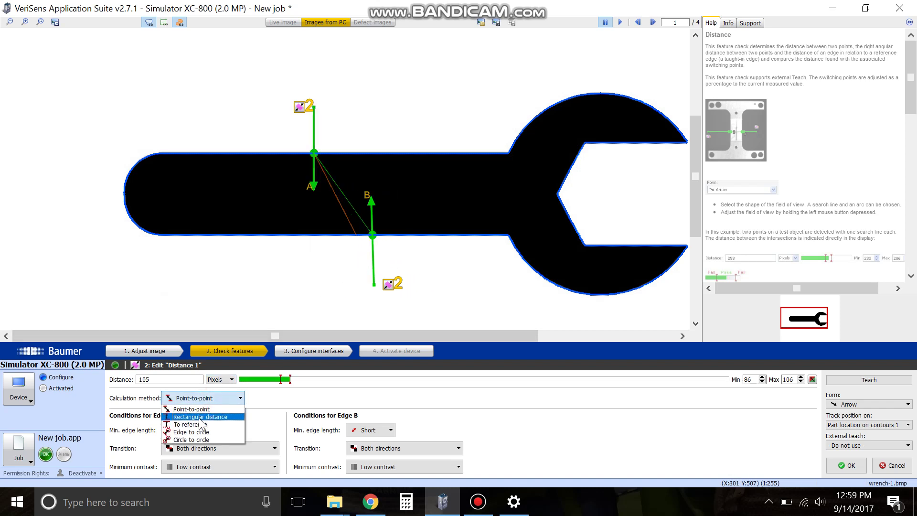
{"action": "left_click", "coordinate": [199, 419]}
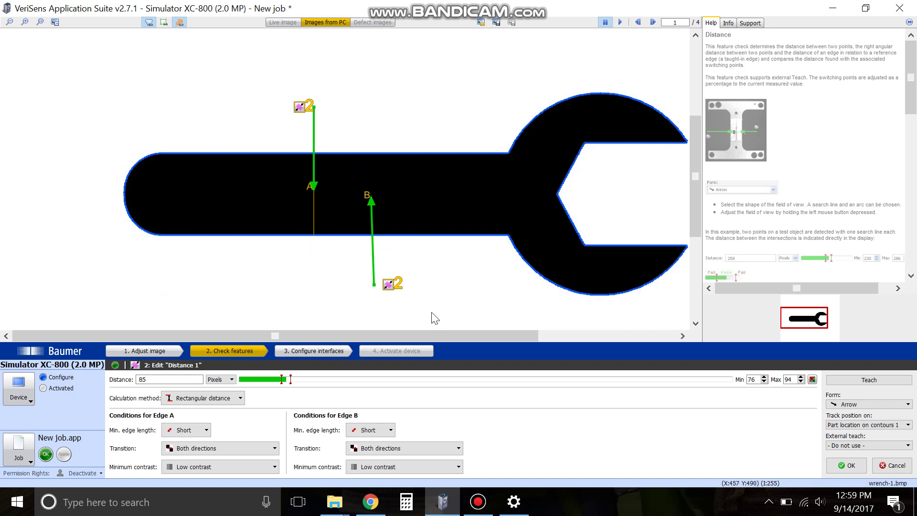
Step: Cycle through the four wrench images to examine the rectangular distance measured on each one
{"action": "left_click_drag", "start_coordinate": [453, 334], "coordinate": [472, 335]}
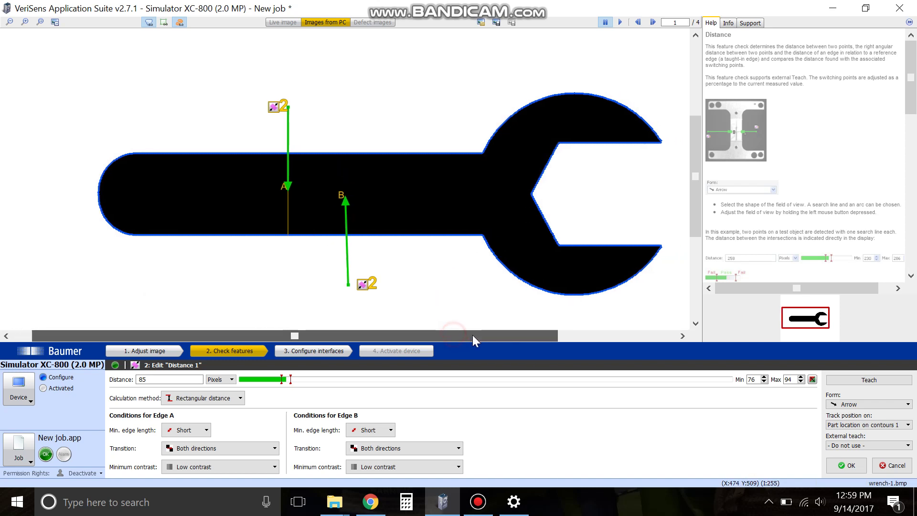
{"action": "left_click", "coordinate": [10, 22]}
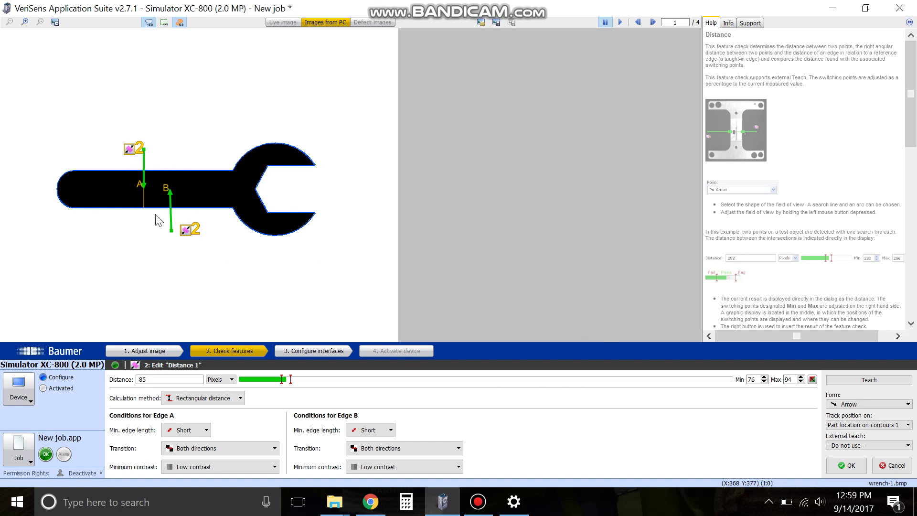
{"action": "left_click", "coordinate": [651, 23]}
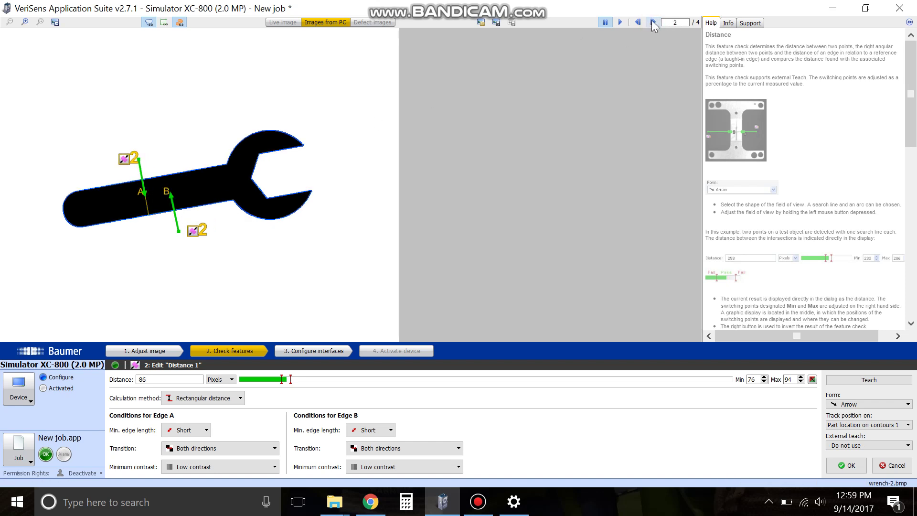
{"action": "left_click", "coordinate": [651, 21]}
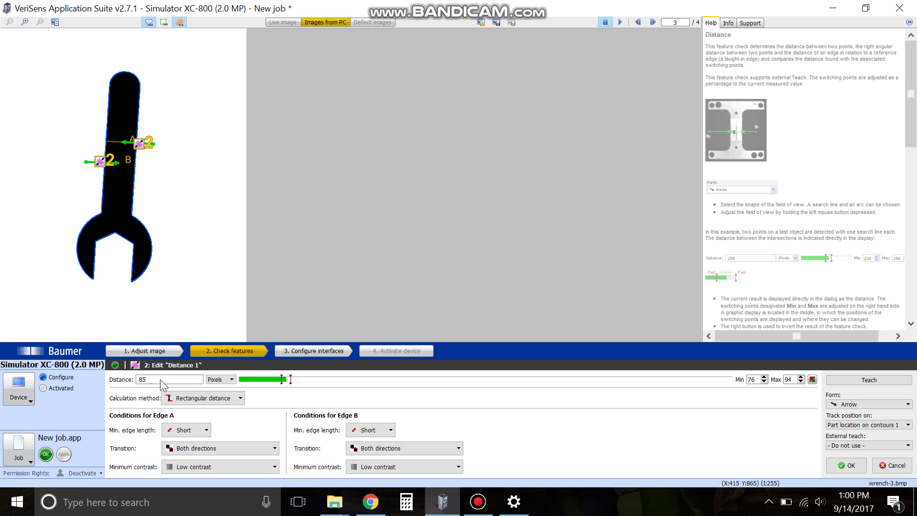
{"action": "left_click", "coordinate": [654, 22]}
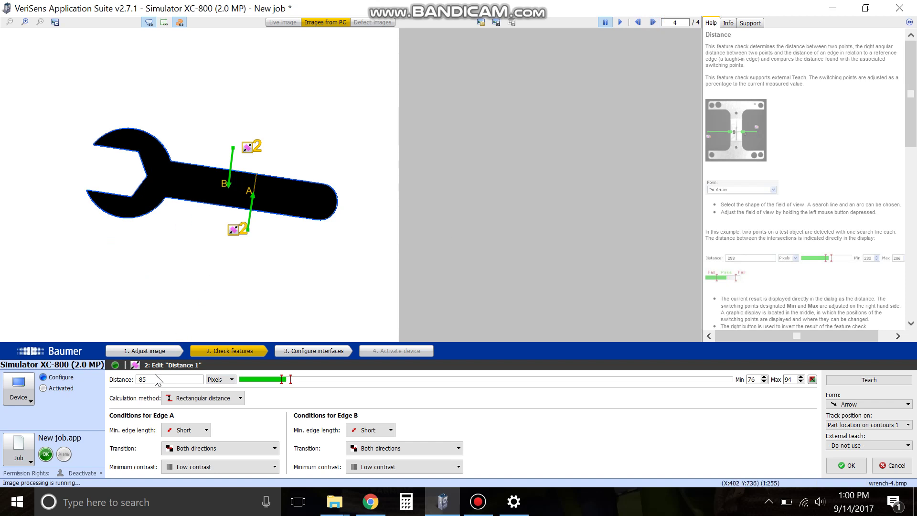
{"action": "left_click", "coordinate": [653, 22]}
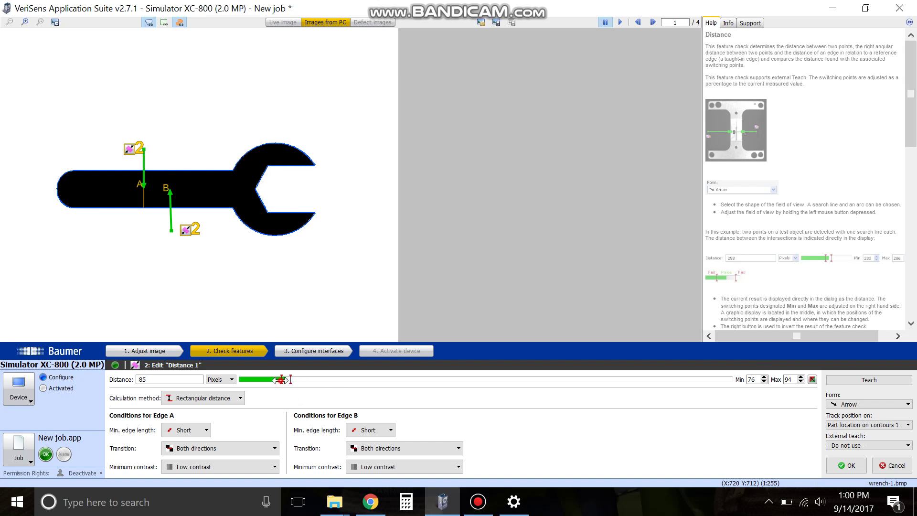
Step: Set the distance check's switching points to a minimum of 77 and a maximum of 92 pixels
{"action": "left_click_drag", "start_coordinate": [281, 380], "coordinate": [283, 380]}
{"action": "left_click", "coordinate": [764, 376]}
{"action": "left_click", "coordinate": [764, 377]}
{"action": "left_click", "coordinate": [765, 377]}
{"action": "left_click", "coordinate": [801, 382]}
{"action": "left_click", "coordinate": [801, 382]}
{"action": "left_click", "coordinate": [800, 382]}
{"action": "left_click", "coordinate": [801, 377]}
{"action": "left_click", "coordinate": [764, 382]}
{"action": "left_click", "coordinate": [764, 382]}
{"action": "left_click", "coordinate": [765, 382]}
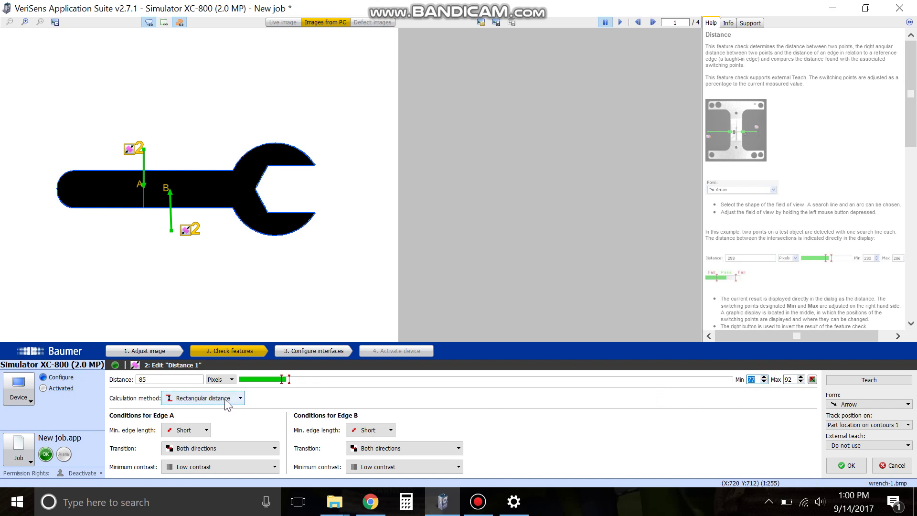
Step: Switch the calculation method through Point-to-point to To reference and shift search line A slightly along the handle toward the jaw
{"action": "left_click", "coordinate": [210, 397]}
{"action": "left_click", "coordinate": [202, 410]}
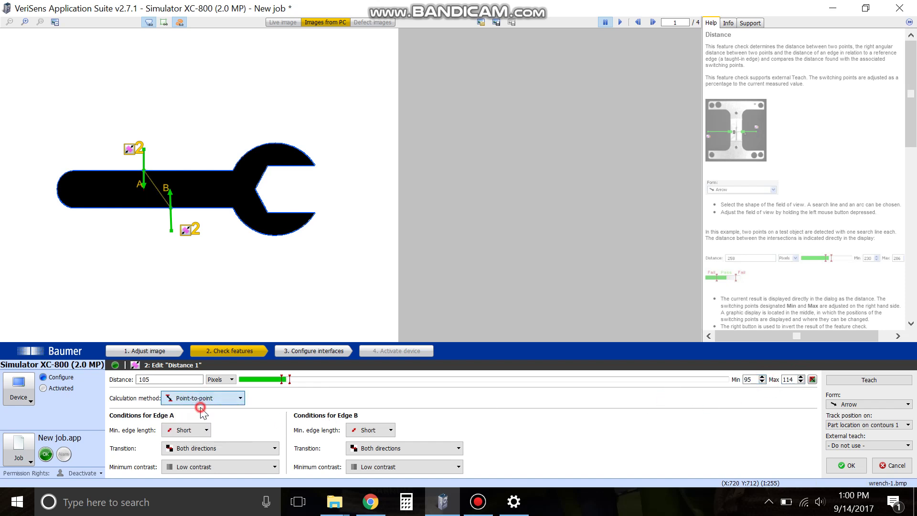
{"action": "left_click", "coordinate": [201, 398]}
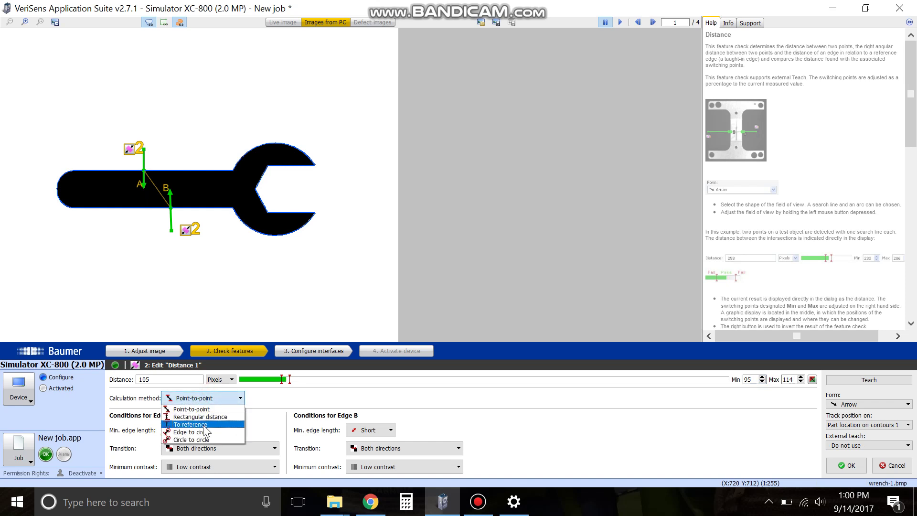
{"action": "left_click", "coordinate": [204, 425]}
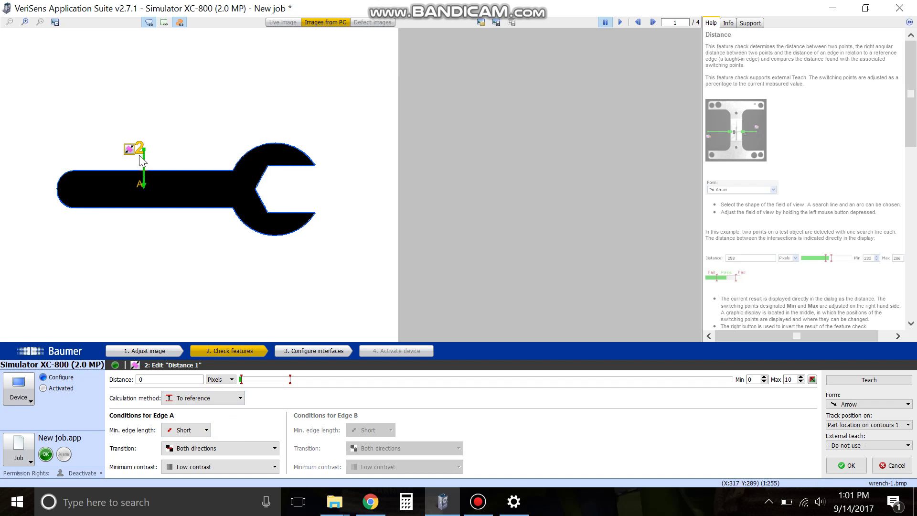
{"action": "left_click_drag", "start_coordinate": [142, 159], "coordinate": [155, 160]}
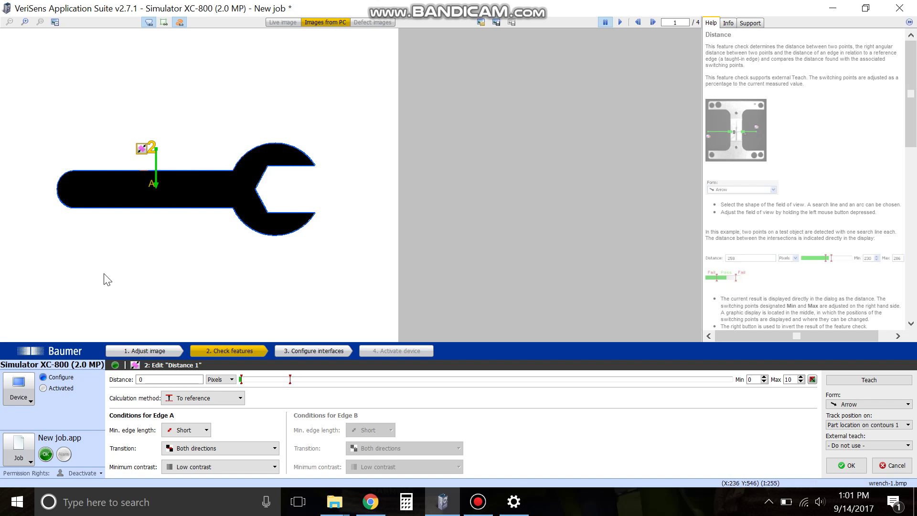
Step: Set the calculation method to Edge to circle and place an enlarged search annulus B in the empty area below the wrench
{"action": "left_click", "coordinate": [205, 398]}
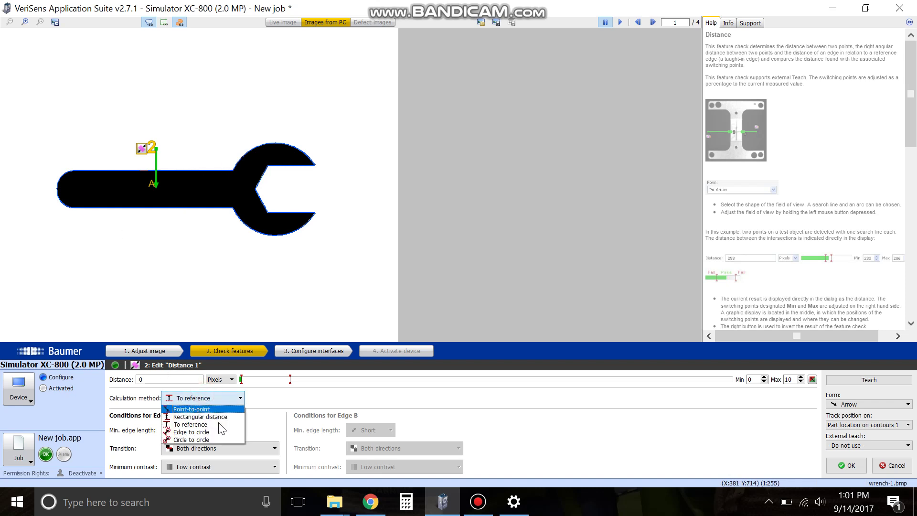
{"action": "left_click", "coordinate": [211, 432]}
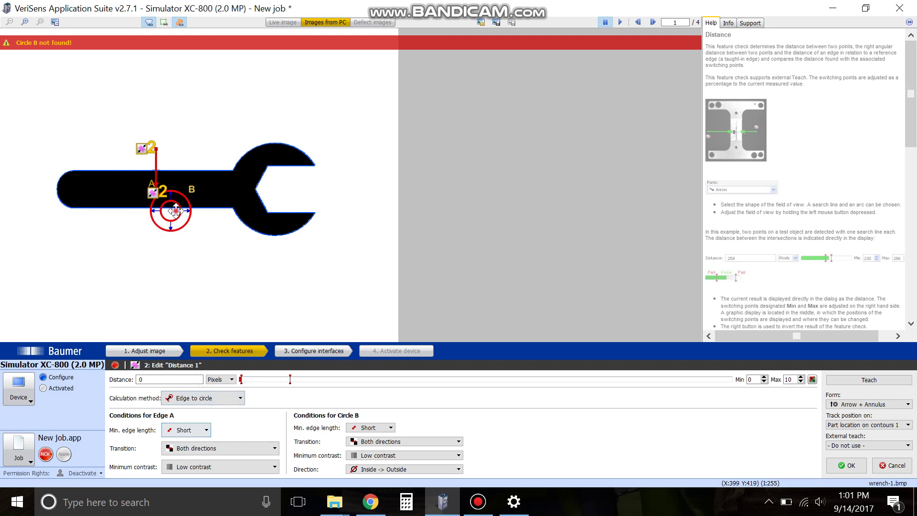
{"action": "left_click_drag", "start_coordinate": [247, 278], "coordinate": [269, 286]}
Step: Try the Circle to circle calculation method with an enlarged search annulus A over the wrench handle
{"action": "left_click", "coordinate": [205, 396]}
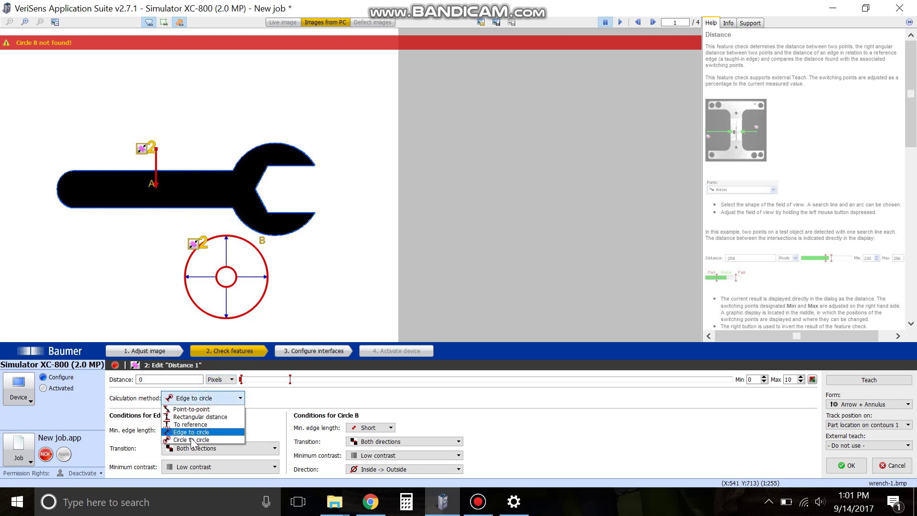
{"action": "left_click", "coordinate": [210, 432]}
{"action": "left_click_drag", "start_coordinate": [172, 179], "coordinate": [204, 194]}
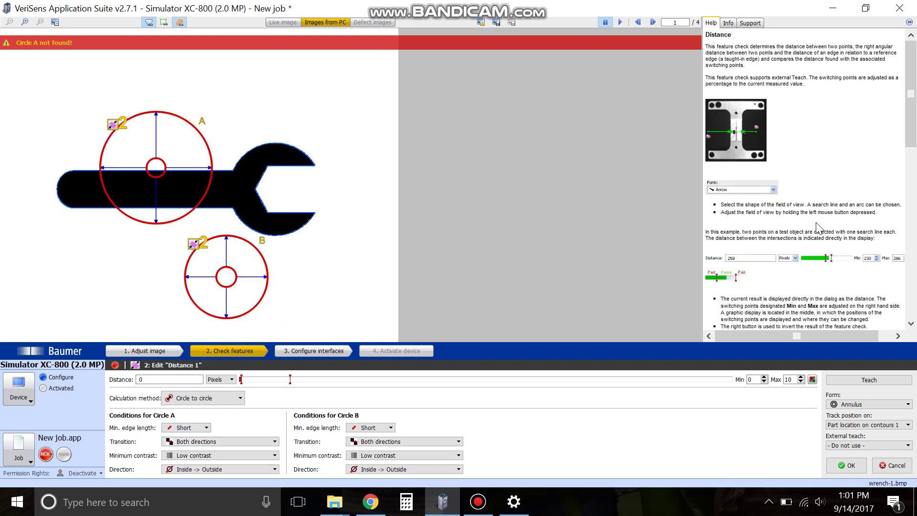
Step: Set the calculation method to Rectangular distance, with search lines A and B crossing the handle's upper and lower edges, and teach the distance
{"action": "left_click", "coordinate": [185, 398]}
{"action": "left_click", "coordinate": [189, 413]}
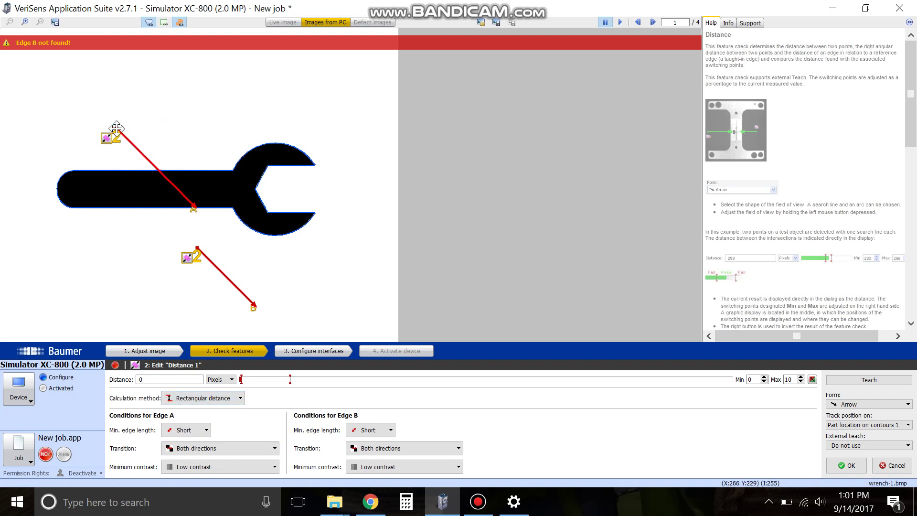
{"action": "mouse_move", "coordinate": [116, 129]}
{"action": "left_mouse_down"}
{"action": "mouse_move", "coordinate": [191, 131]}
{"action": "mouse_move", "coordinate": [126, 143]}
{"action": "left_mouse_up"}
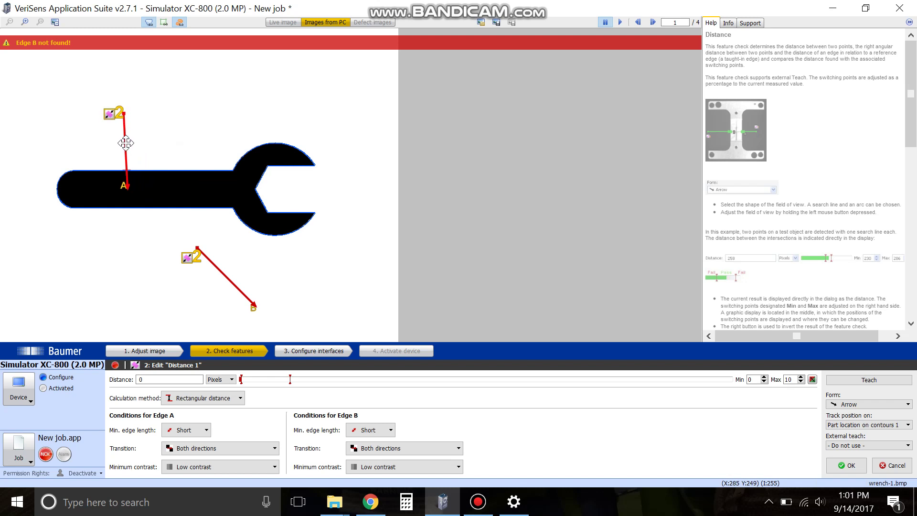
{"action": "left_click_drag", "start_coordinate": [126, 187], "coordinate": [121, 187]}
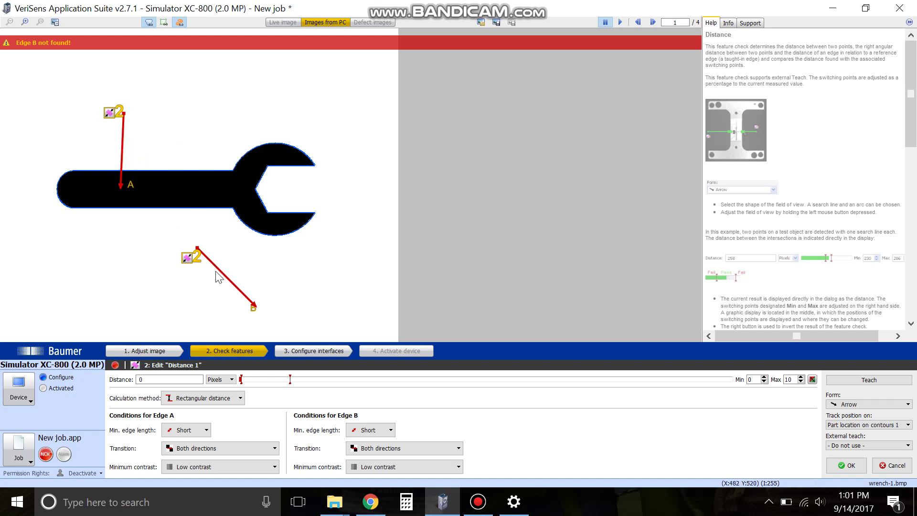
{"action": "left_click_drag", "start_coordinate": [253, 302], "coordinate": [171, 231]}
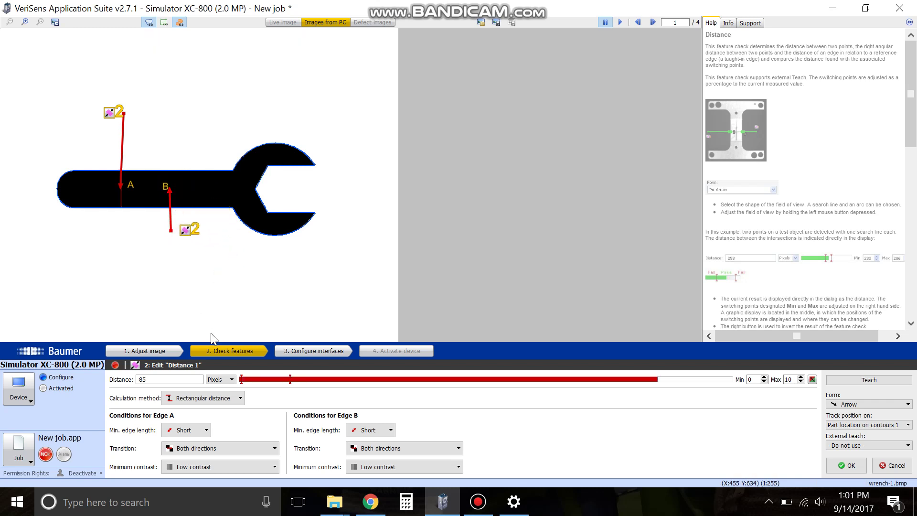
{"action": "left_click", "coordinate": [855, 380]}
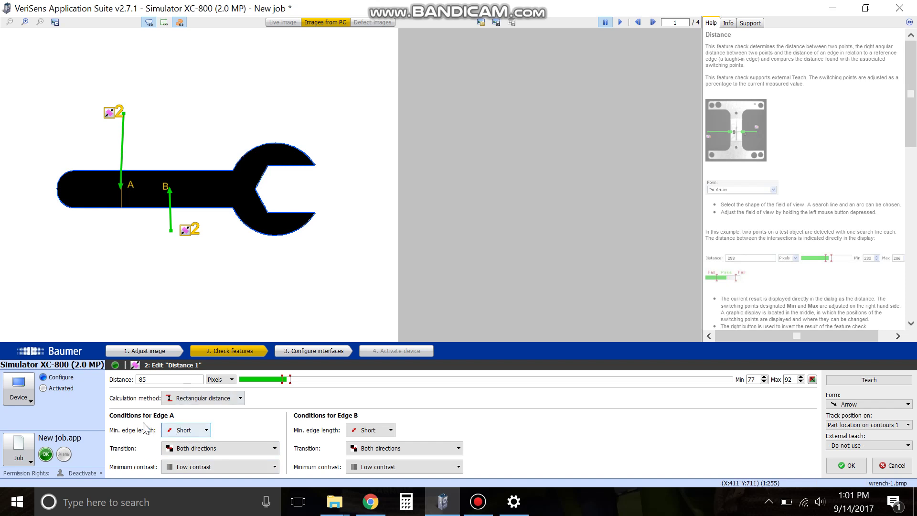
Step: Set Edge A's minimum edge length to Long and hide the blue contour overlay on the wrench
{"action": "left_click", "coordinate": [234, 398]}
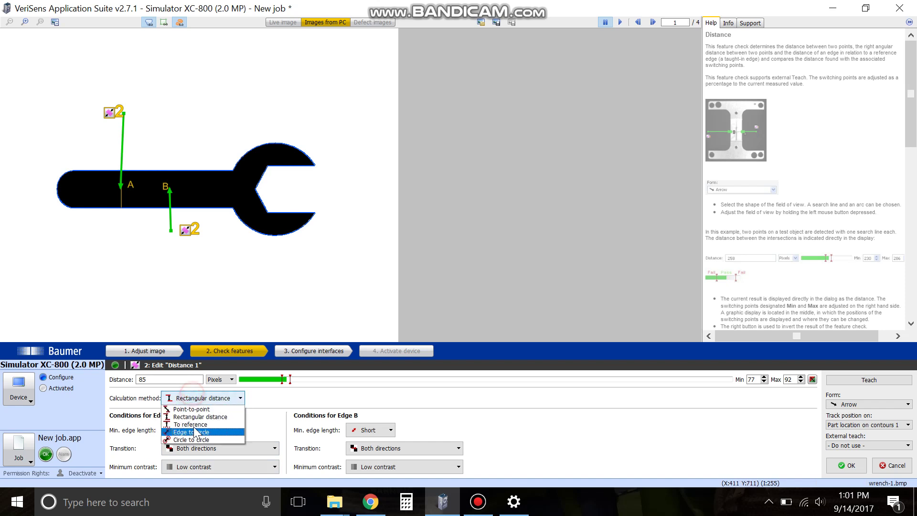
{"action": "left_click", "coordinate": [317, 406]}
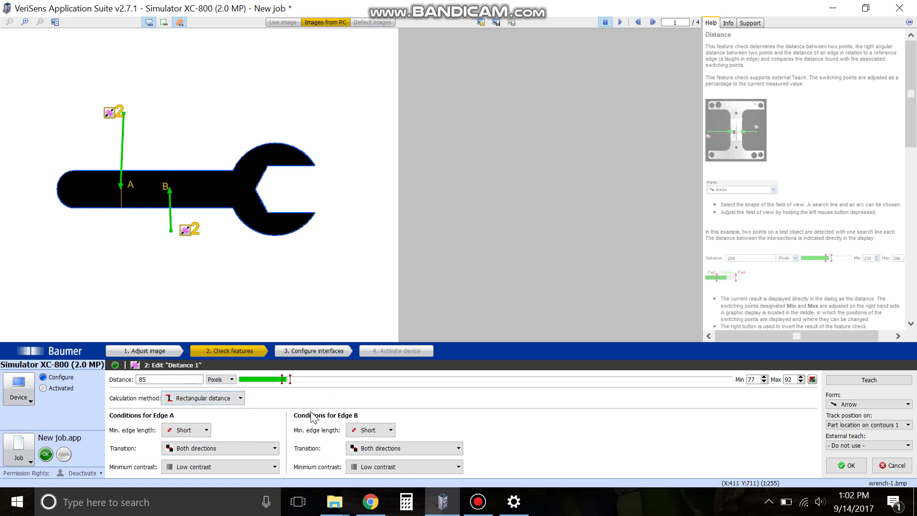
{"action": "left_click", "coordinate": [197, 435]}
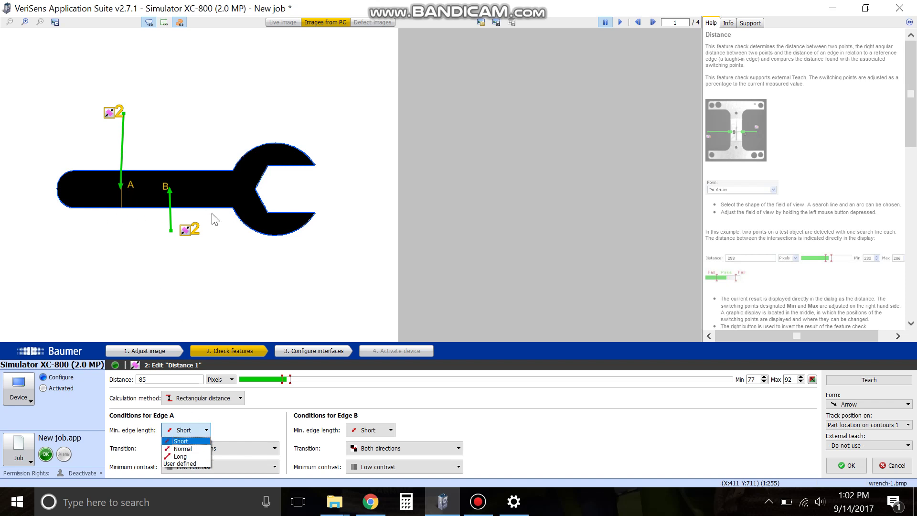
{"action": "left_click", "coordinate": [182, 456]}
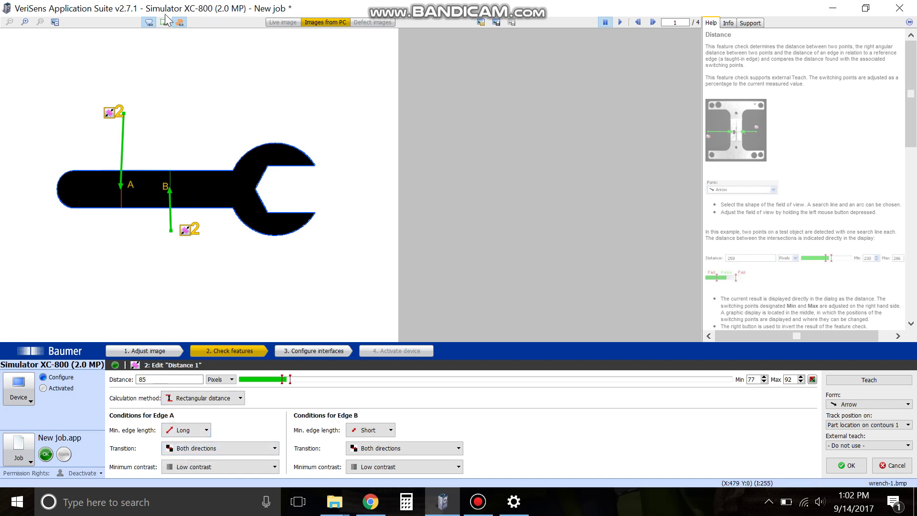
{"action": "left_click", "coordinate": [24, 22]}
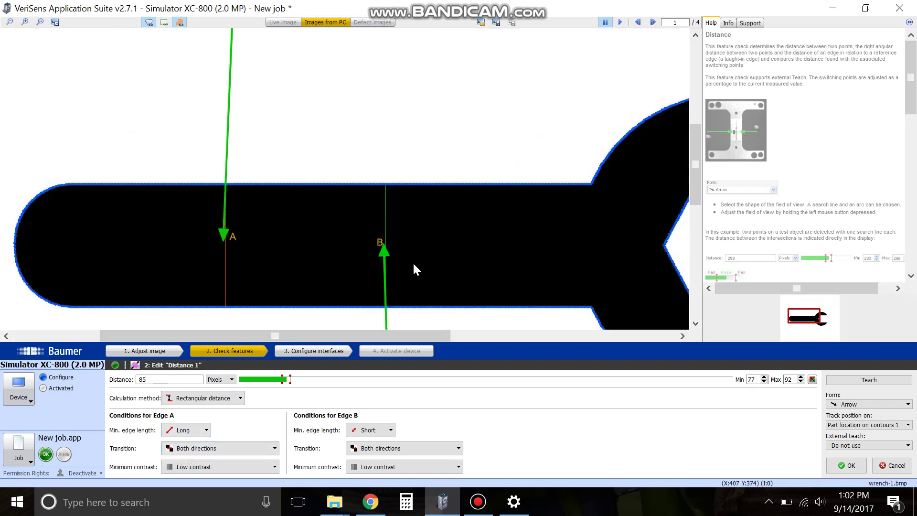
{"action": "left_click", "coordinate": [148, 22]}
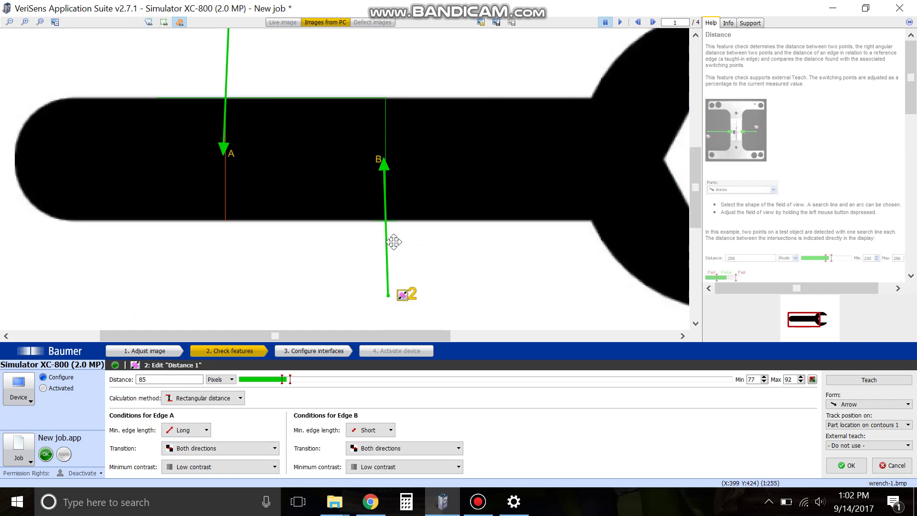
Step: Shift search line A toward the handle's rounded end and try a Short minimum edge length for Edge A
{"action": "left_click_drag", "start_coordinate": [225, 146], "coordinate": [189, 123]}
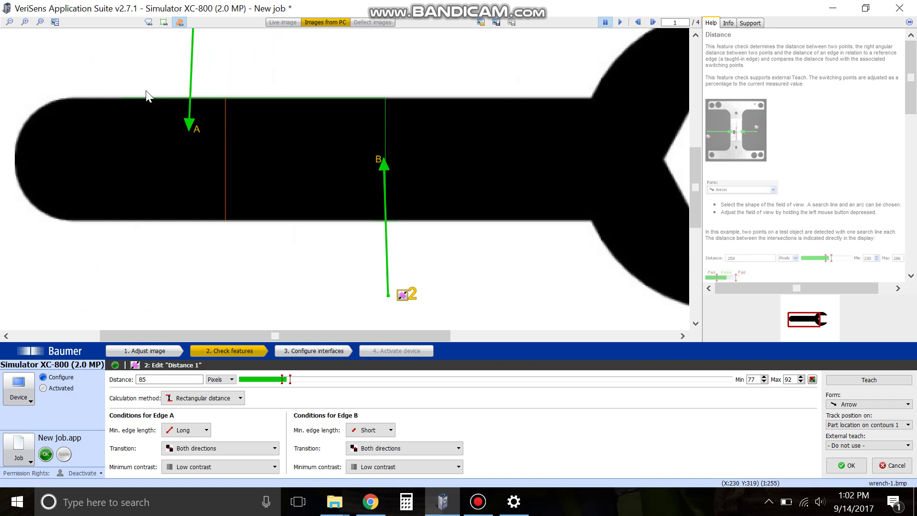
{"action": "left_click", "coordinate": [186, 430]}
{"action": "left_click", "coordinate": [181, 442]}
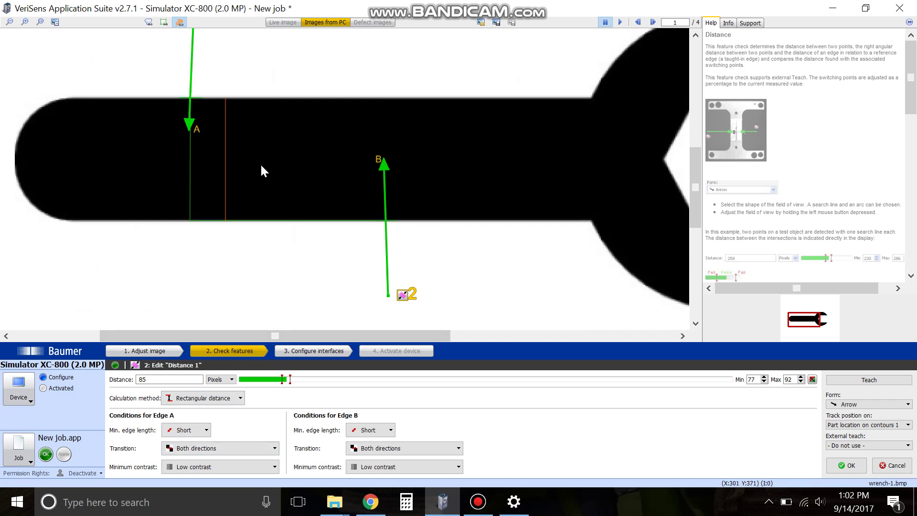
Step: Return Edge A's minimum edge length to Long and shift search line A along the handle toward the jaw
{"action": "left_click", "coordinate": [205, 398]}
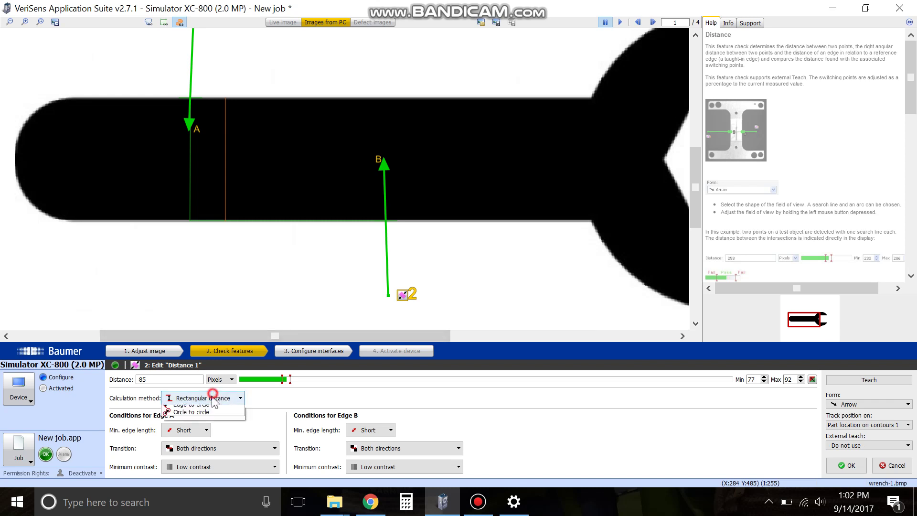
{"action": "left_click", "coordinate": [206, 398]}
{"action": "left_click", "coordinate": [198, 431]}
{"action": "left_click", "coordinate": [187, 454]}
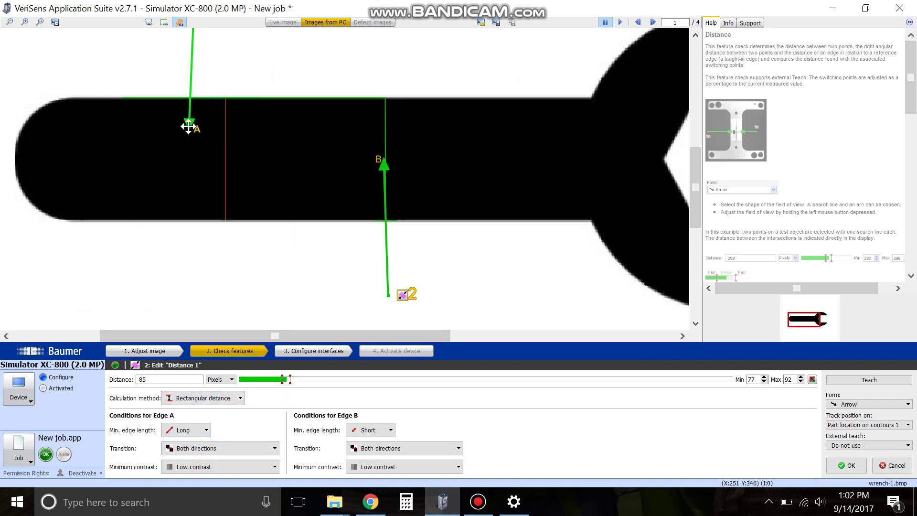
{"action": "left_click_drag", "start_coordinate": [189, 124], "coordinate": [271, 133]}
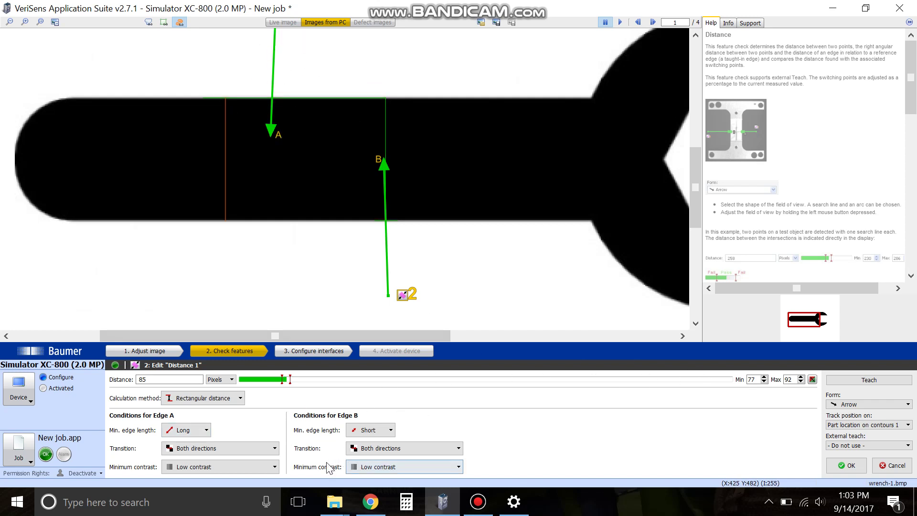
Step: Set Edge A's transition to Bright to dark and test search line A across both handle edges, returning its tip inside the handle
{"action": "left_click", "coordinate": [224, 448]}
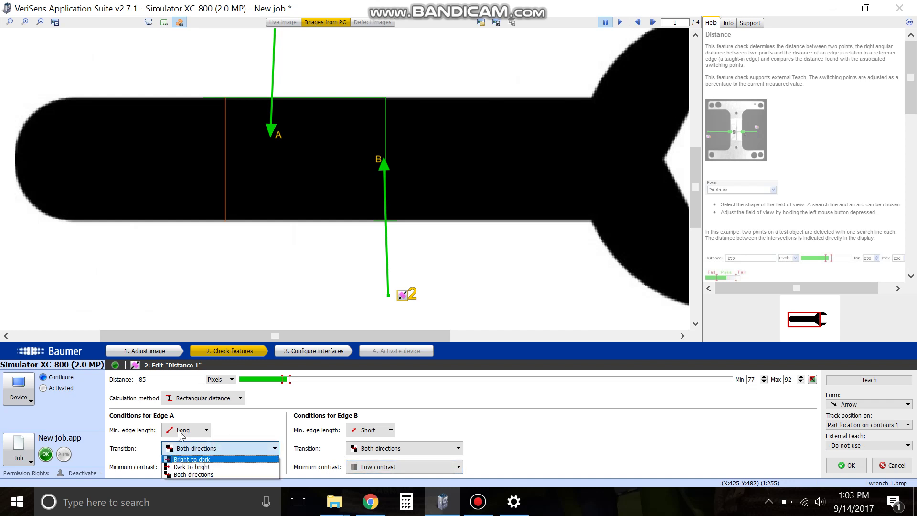
{"action": "left_click", "coordinate": [201, 474]}
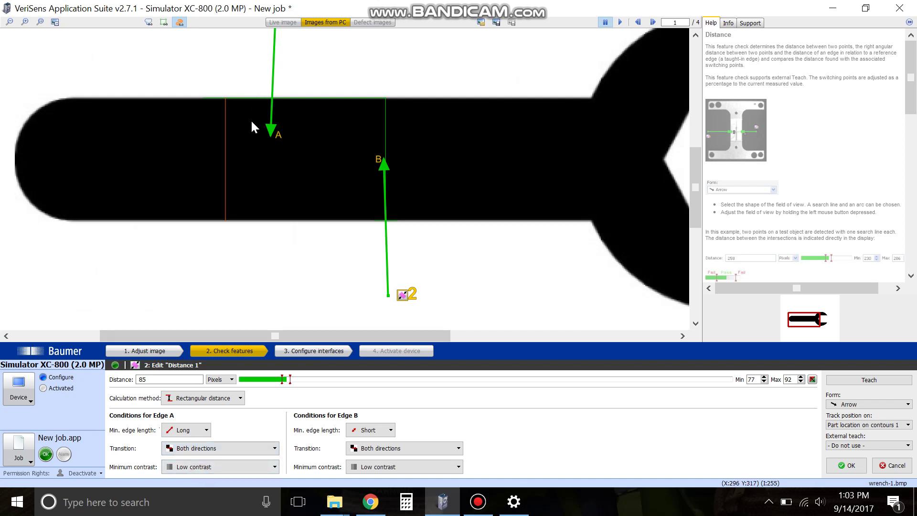
{"action": "left_click", "coordinate": [213, 448]}
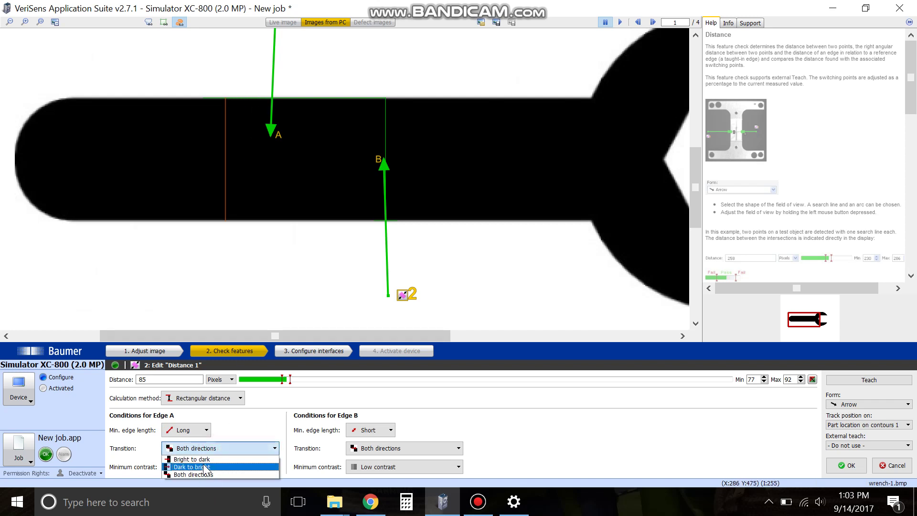
{"action": "left_click", "coordinate": [191, 459]}
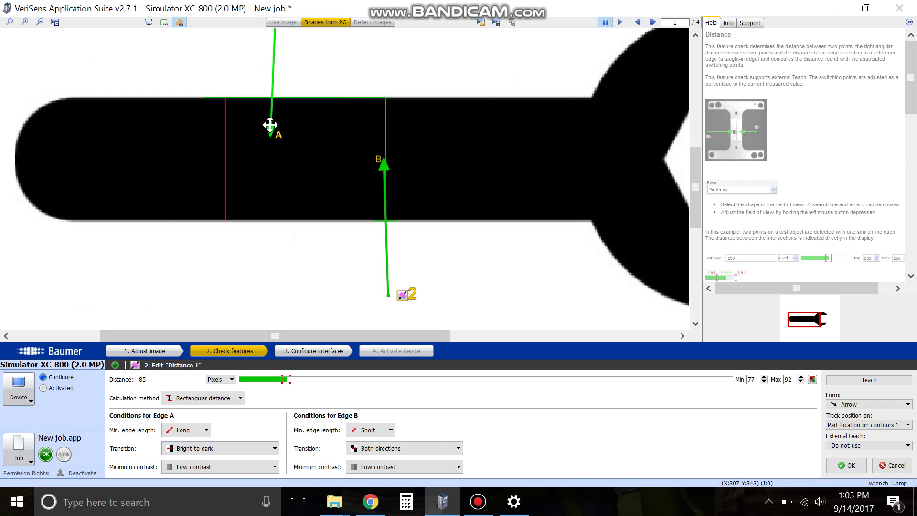
{"action": "left_click_drag", "start_coordinate": [271, 131], "coordinate": [282, 272]}
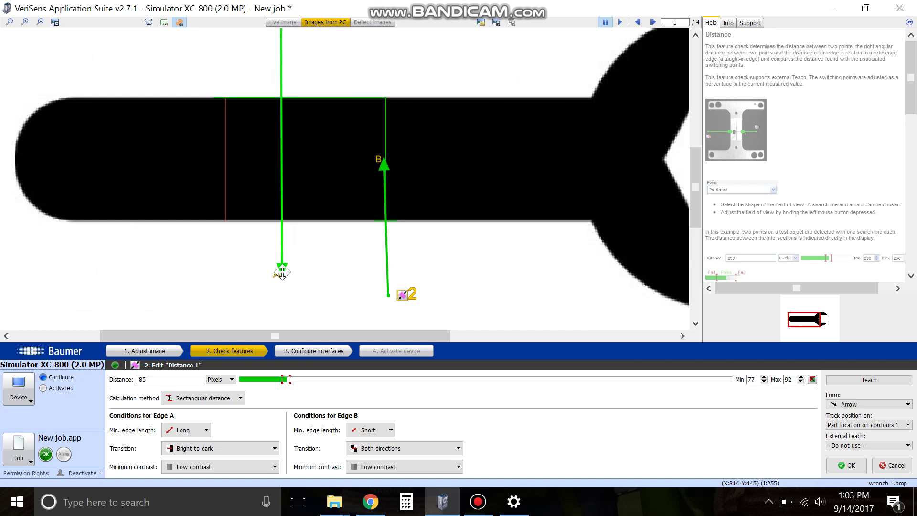
{"action": "left_click_drag", "start_coordinate": [281, 266], "coordinate": [291, 140]}
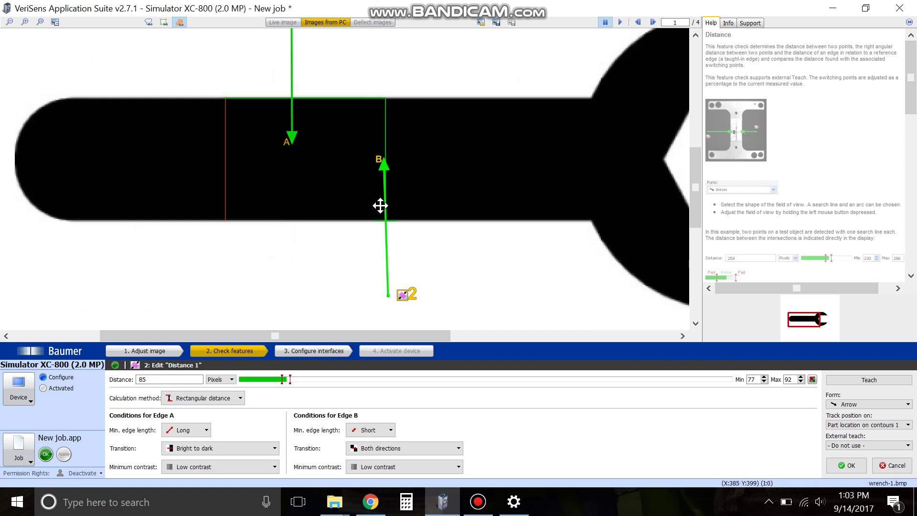
Step: Set Edge B's minimum edge length to Long and its transition to Bright to dark
{"action": "left_click", "coordinate": [382, 429]}
{"action": "left_click", "coordinate": [377, 456]}
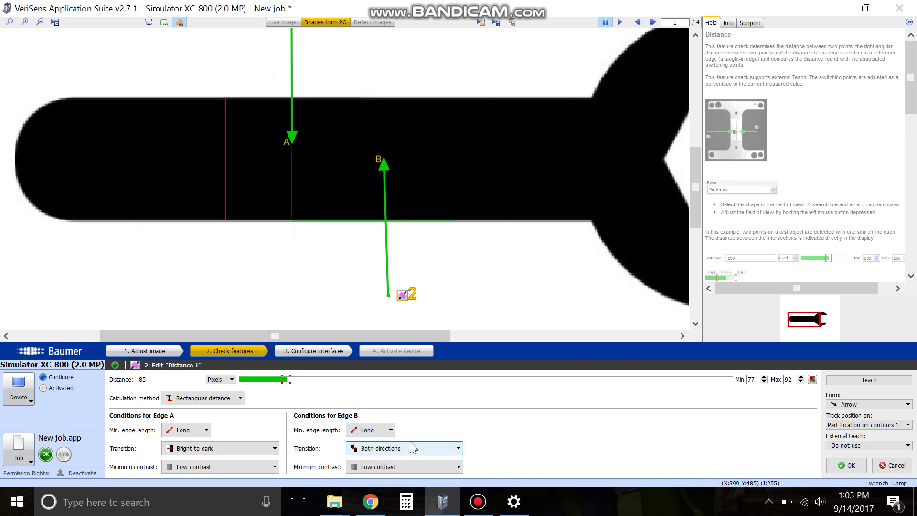
{"action": "left_click", "coordinate": [410, 448]}
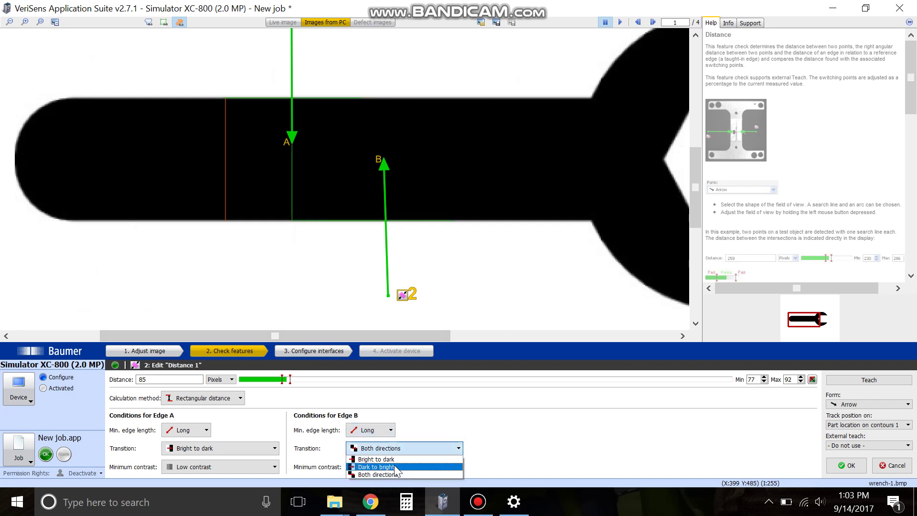
{"action": "left_click", "coordinate": [394, 459]}
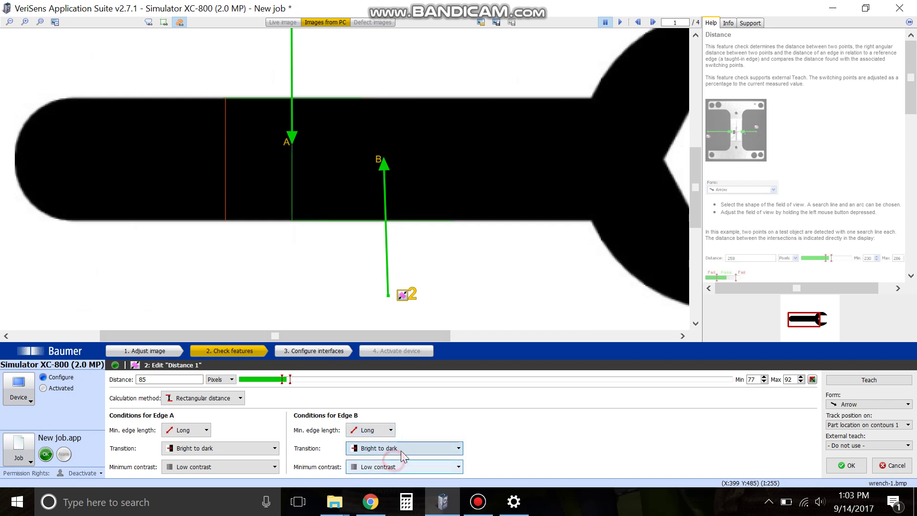
{"action": "left_click", "coordinate": [244, 466]}
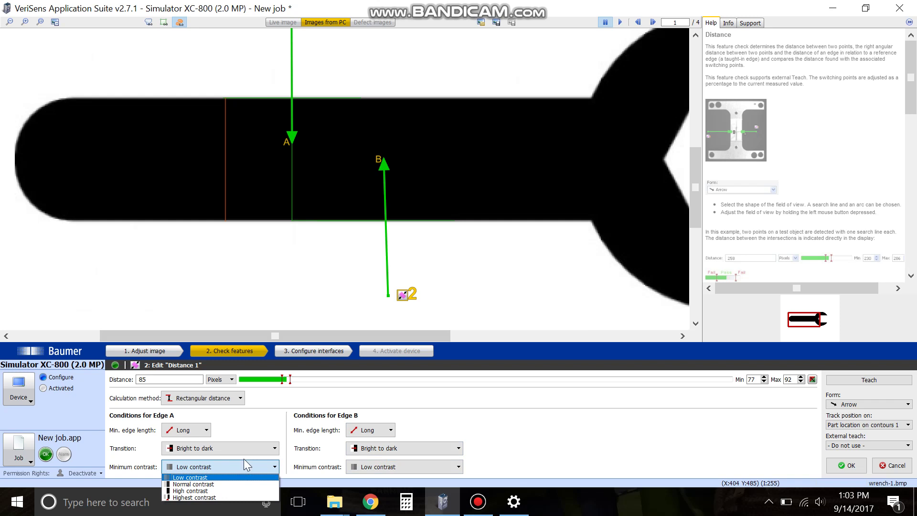
{"action": "left_click", "coordinate": [468, 249]}
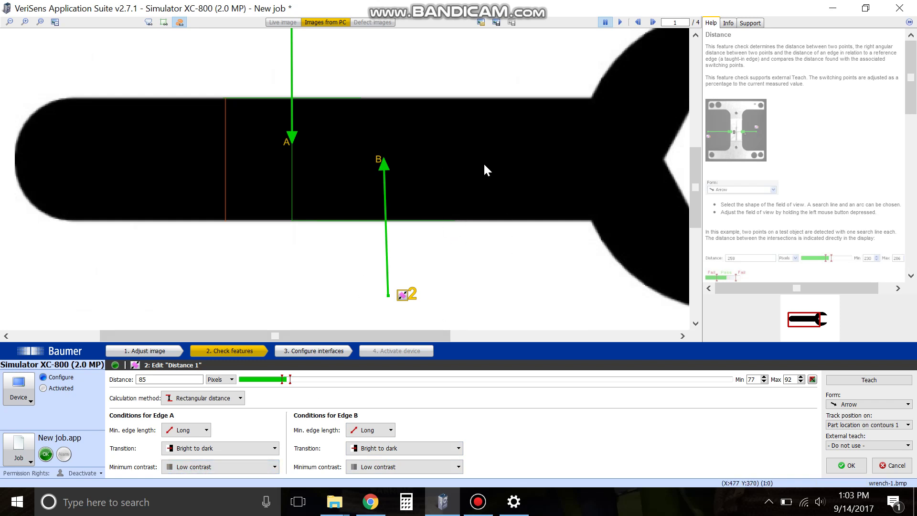
{"action": "left_click", "coordinate": [203, 462]}
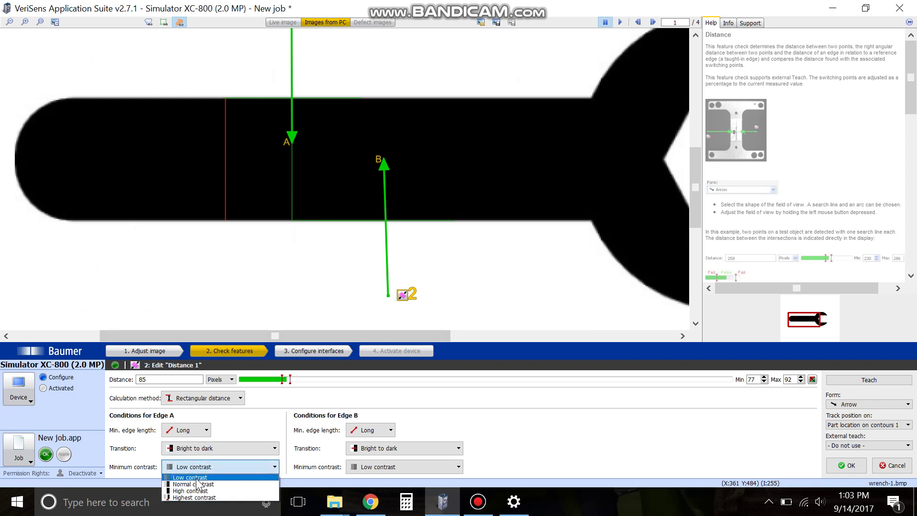
{"action": "left_click", "coordinate": [195, 477]}
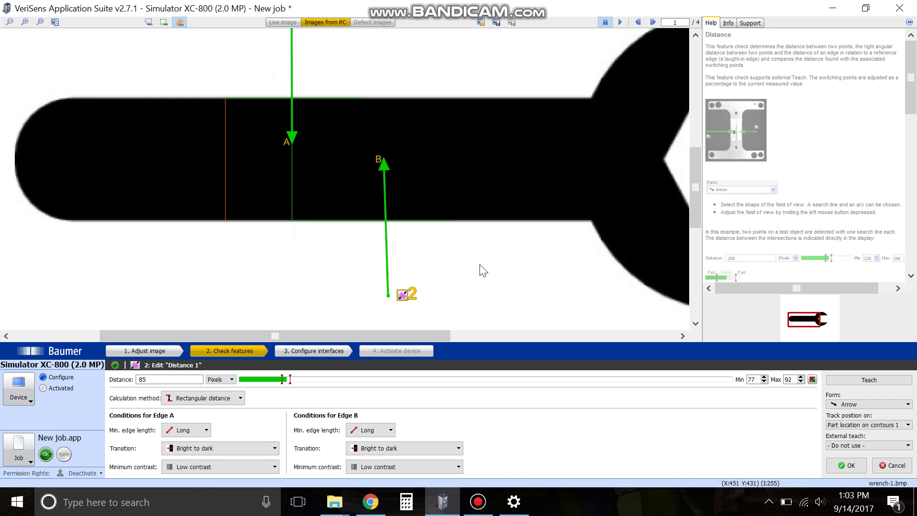
Step: Set the minimum contrast of both Edge A and Edge B to Normal contrast
{"action": "left_click", "coordinate": [201, 467]}
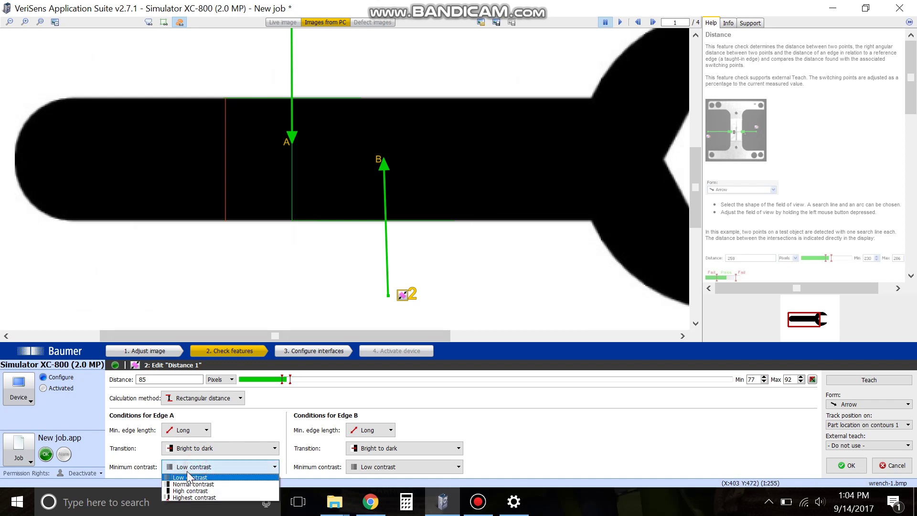
{"action": "left_click", "coordinate": [194, 492]}
{"action": "left_click", "coordinate": [377, 467]}
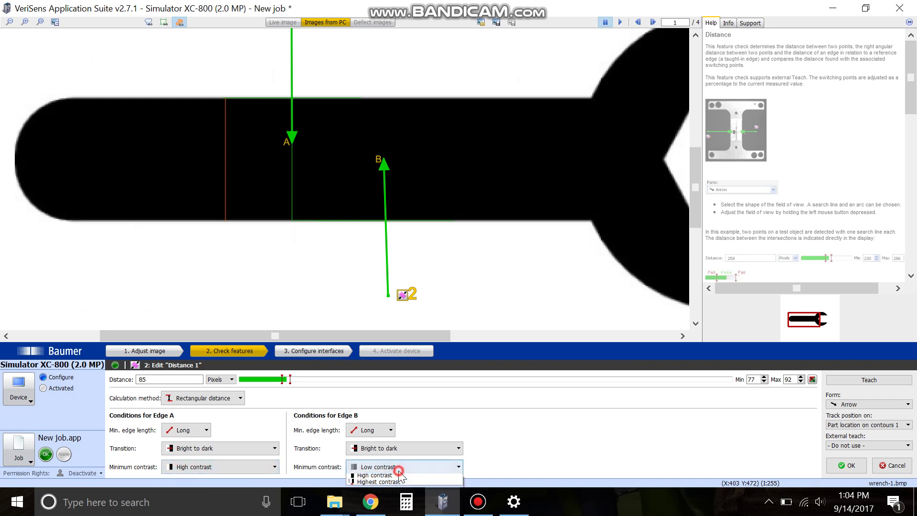
{"action": "left_click", "coordinate": [379, 483]}
{"action": "left_click", "coordinate": [380, 467]}
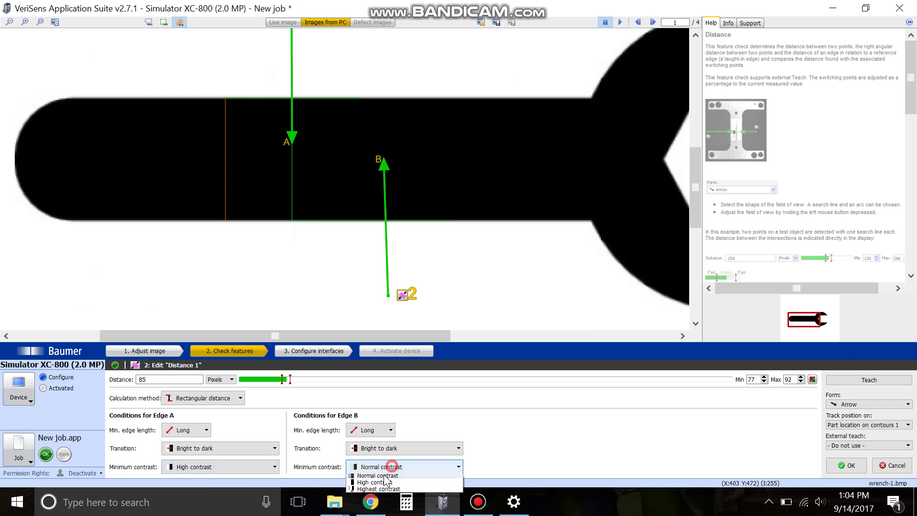
{"action": "left_click", "coordinate": [230, 467]}
{"action": "left_click", "coordinate": [198, 484]}
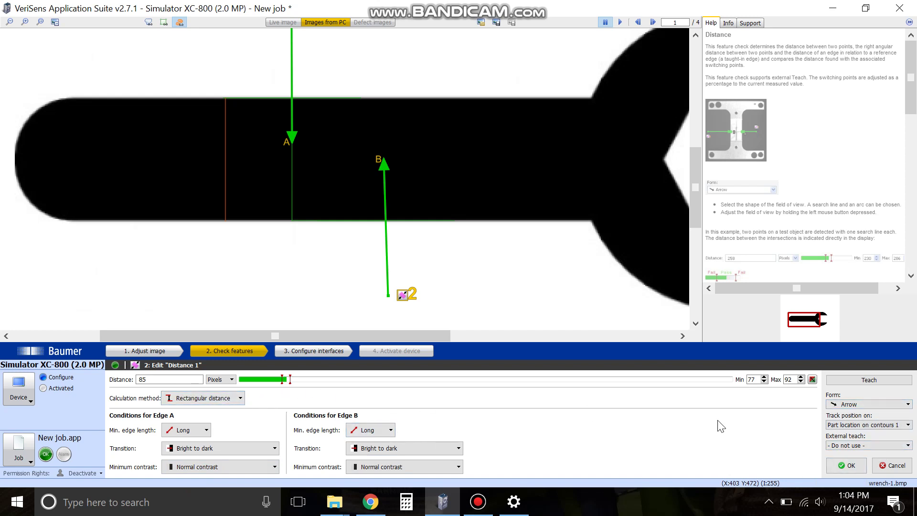
Step: Check the available calculation methods, keep Rectangular distance, and set the Distance 1 measurement unit to %
{"action": "left_click", "coordinate": [222, 398]}
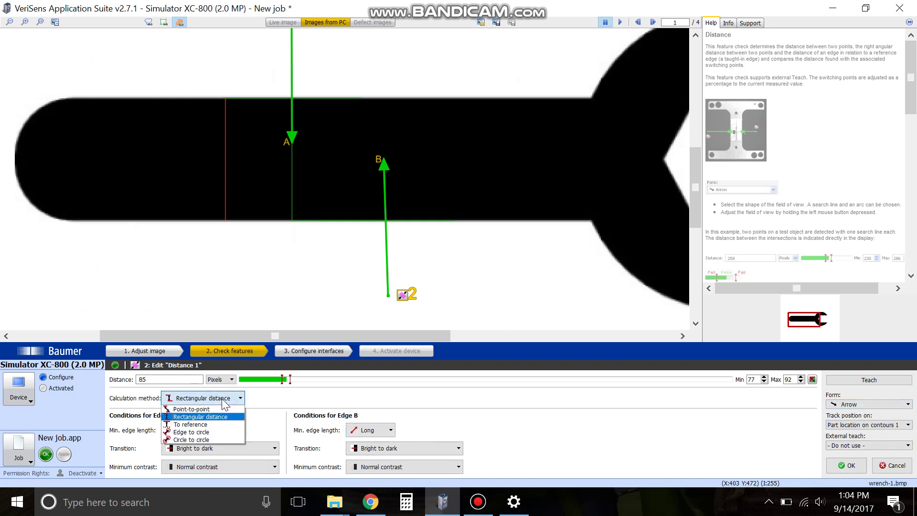
{"action": "left_click", "coordinate": [221, 397]}
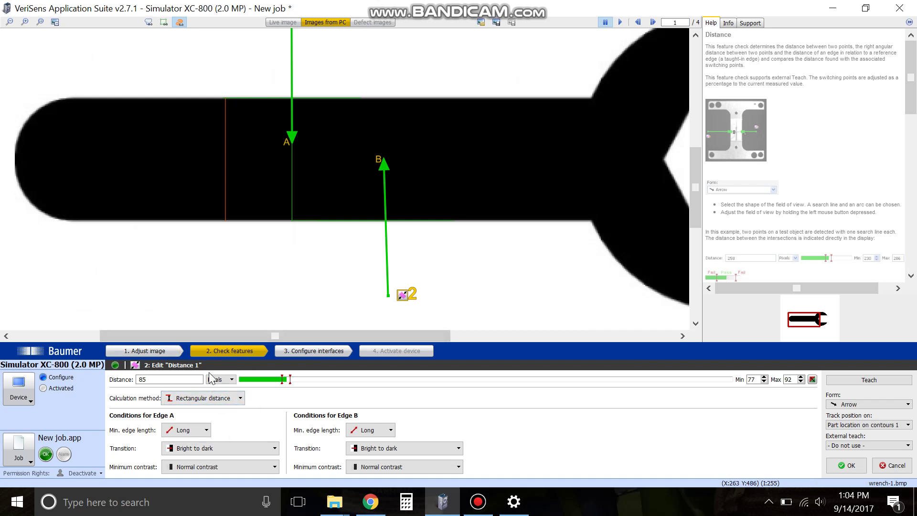
{"action": "left_click", "coordinate": [225, 379]}
{"action": "left_click", "coordinate": [225, 388]}
{"action": "left_click", "coordinate": [220, 398]}
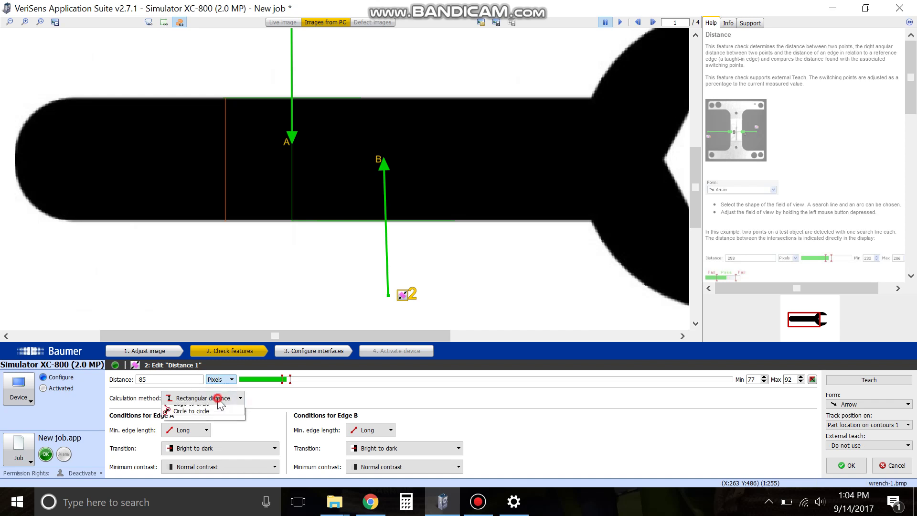
{"action": "left_click", "coordinate": [230, 381]}
{"action": "left_click", "coordinate": [217, 395]}
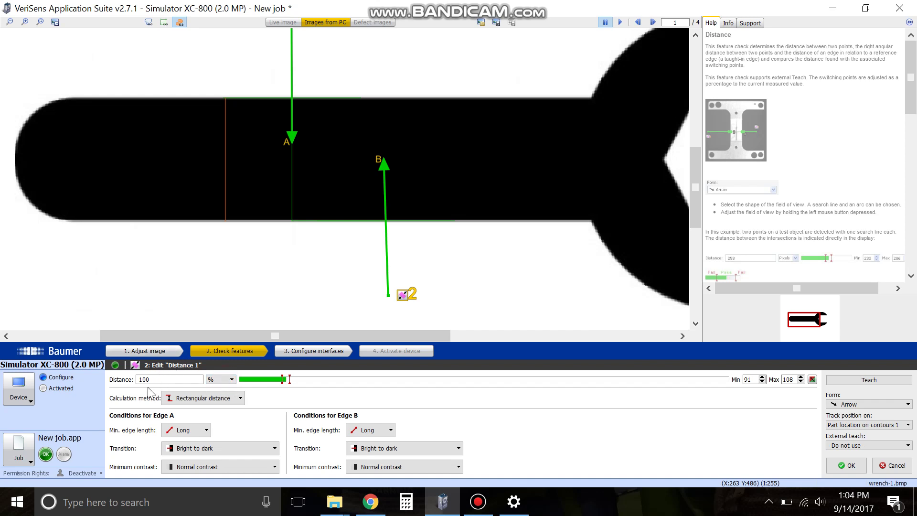
{"action": "left_click", "coordinate": [226, 380]}
{"action": "left_click", "coordinate": [224, 382]}
{"action": "left_click", "coordinate": [218, 381]}
Step: Open the image adjustment's Coordinates settings and read the help on converting image coordinates to world coordinates
{"action": "left_click", "coordinate": [163, 354]}
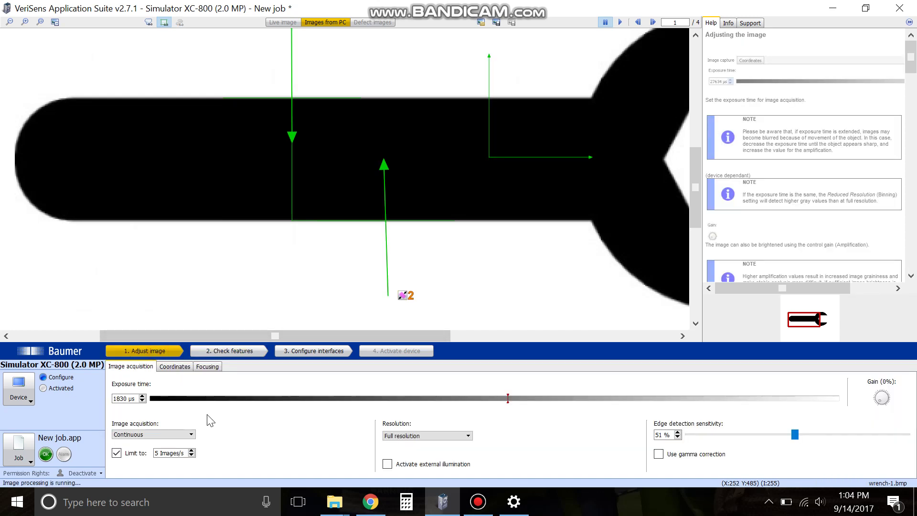
{"action": "left_click", "coordinate": [176, 367]}
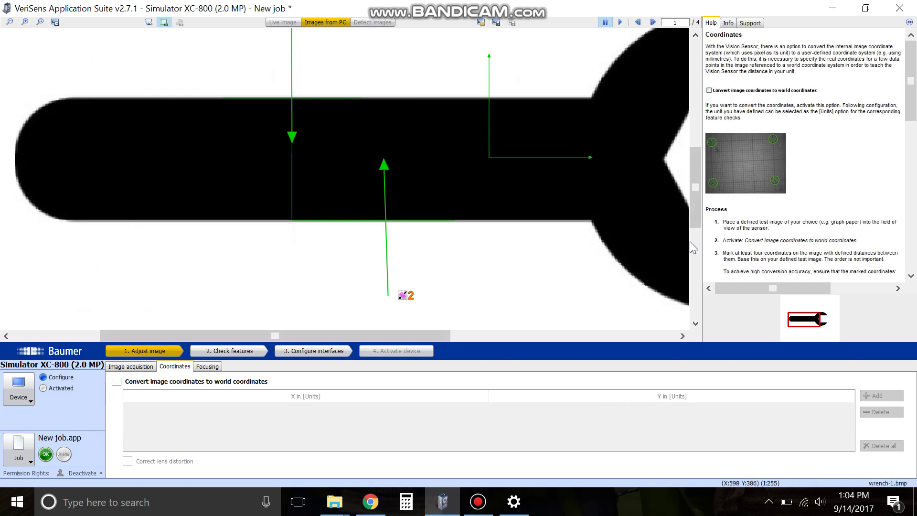
{"action": "left_click", "coordinate": [9, 22]}
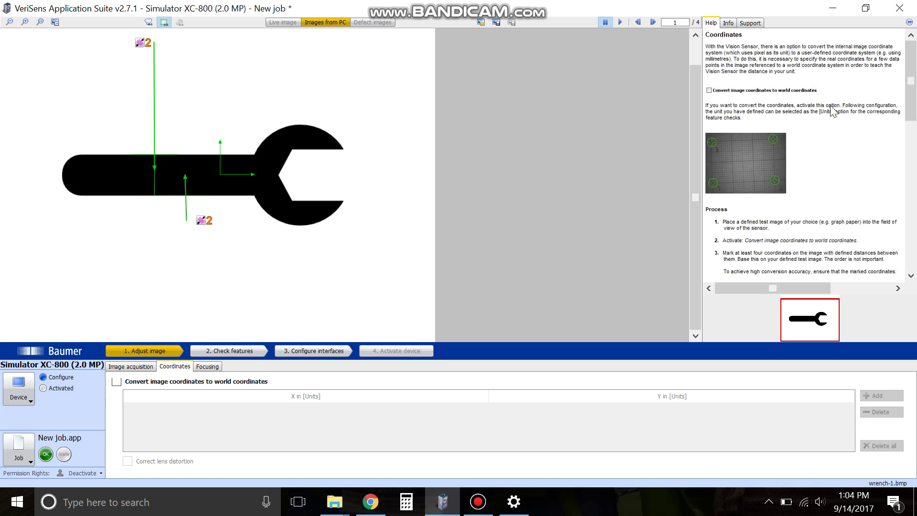
{"action": "scroll", "coordinate": [832, 112], "scroll_direction": "down", "scroll_amount": 3}
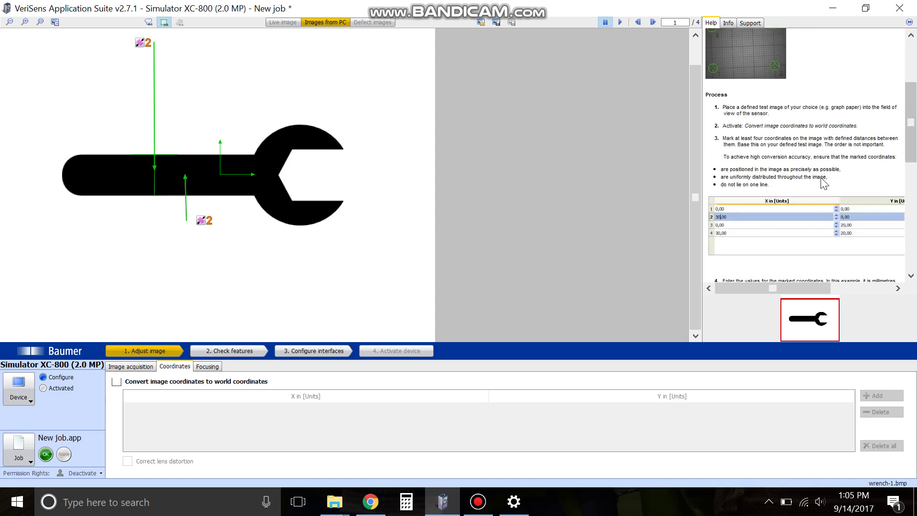
{"action": "scroll", "coordinate": [823, 183], "scroll_direction": "up", "scroll_amount": 2}
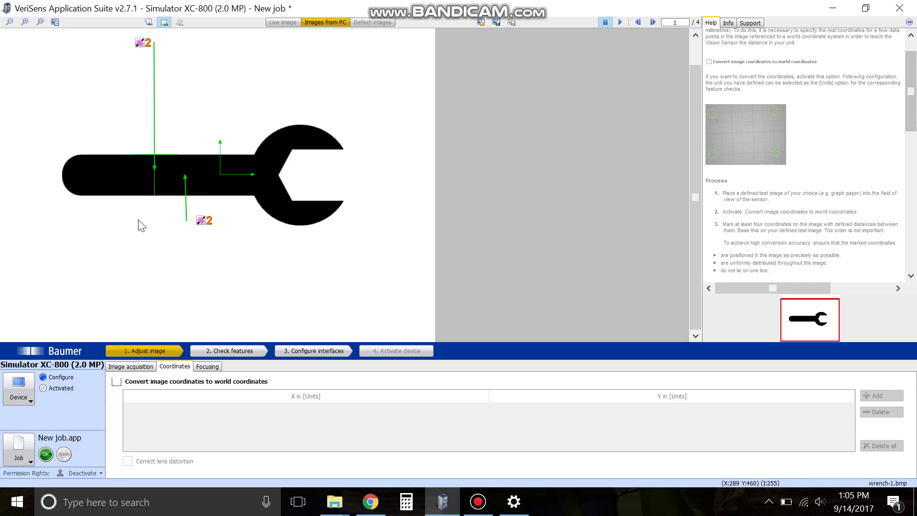
Step: Return to the feature checks, reopen Distance 1 for editing, and view its available distance units
{"action": "left_click", "coordinate": [224, 351]}
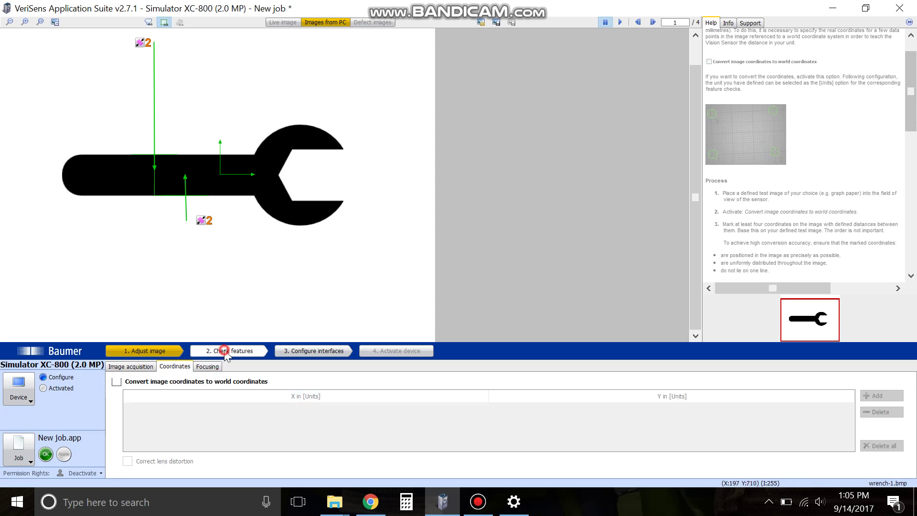
{"action": "left_click", "coordinate": [180, 352]}
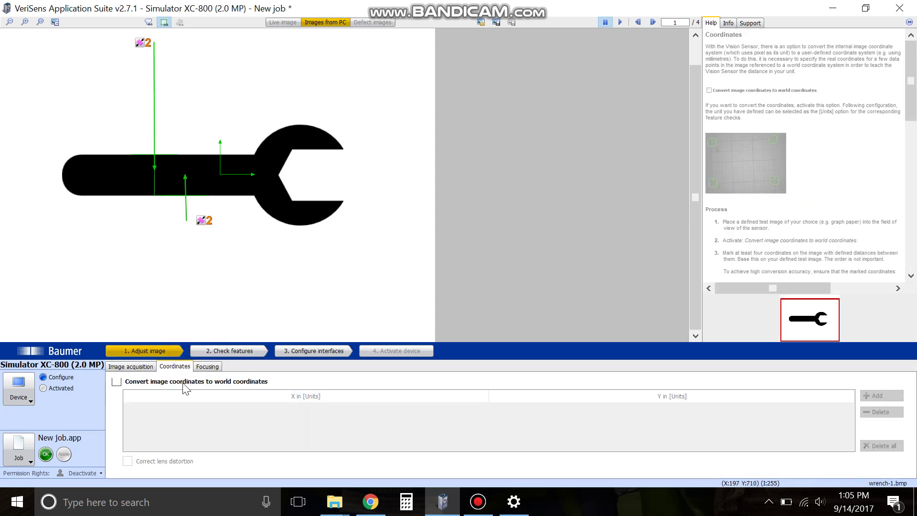
{"action": "left_click", "coordinate": [210, 352]}
{"action": "double_click", "coordinate": [150, 386]}
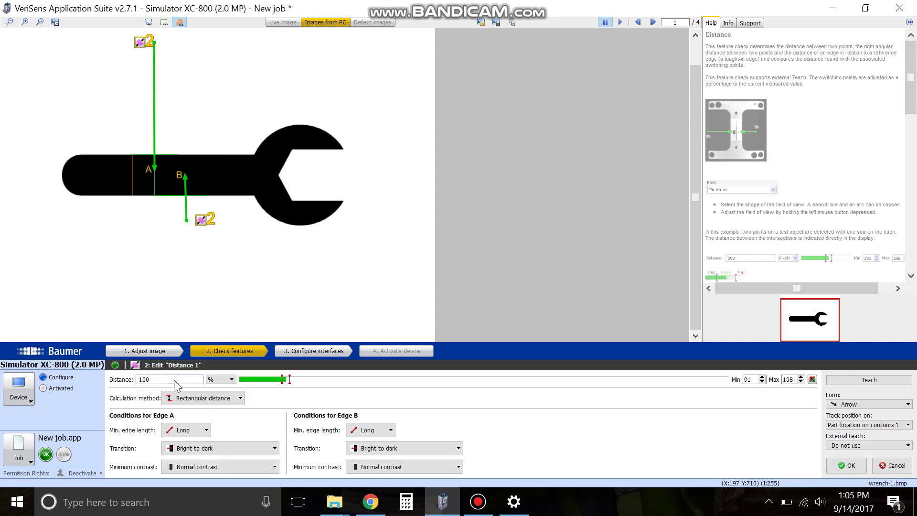
{"action": "left_click", "coordinate": [218, 379]}
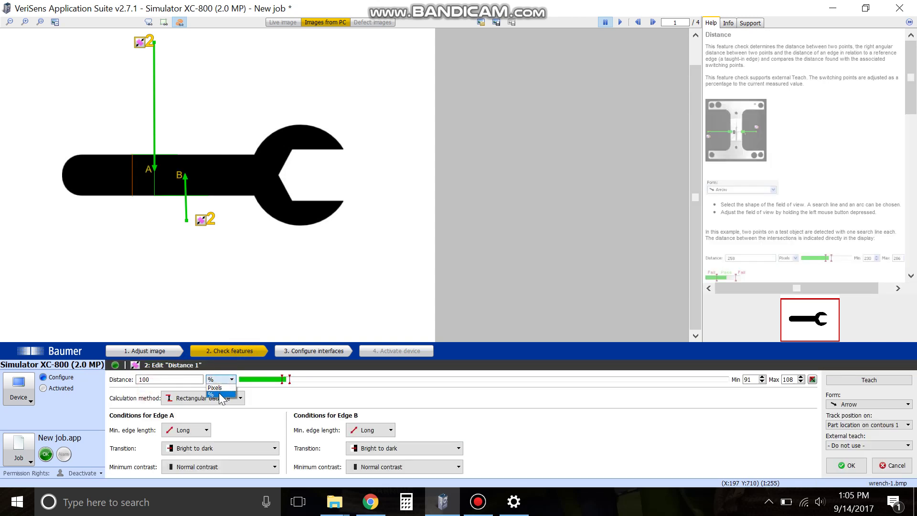
{"action": "left_click", "coordinate": [226, 419]}
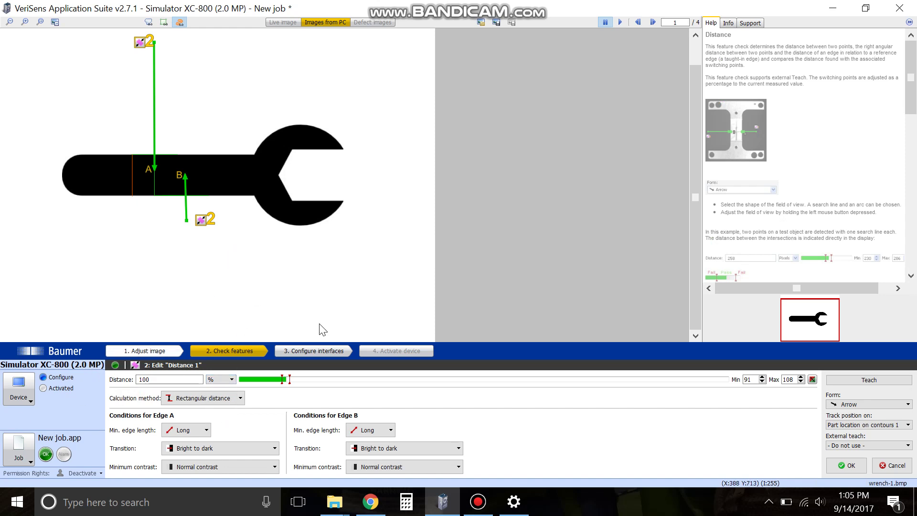